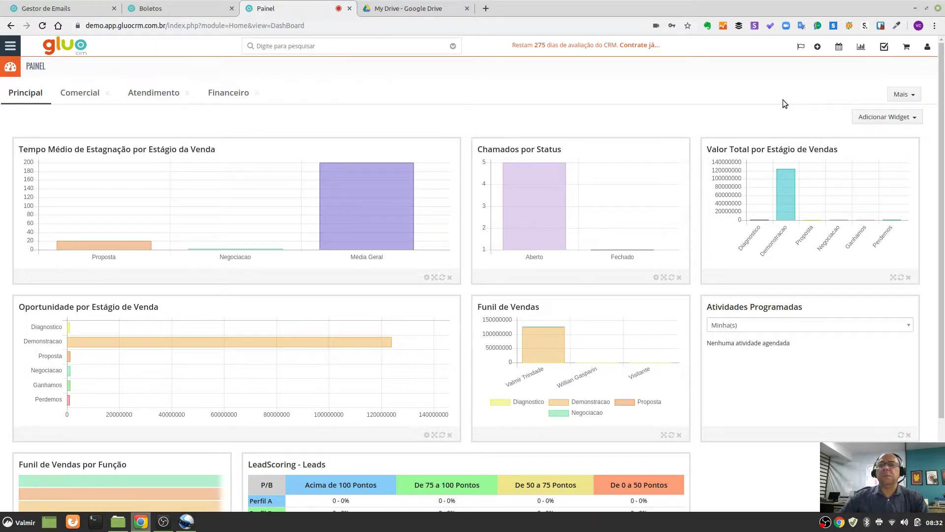
# - Open the reports list, show all its folders, and browse Relatórios de Faturas and Relatórios de Leads
pyautogui.click(861, 48)
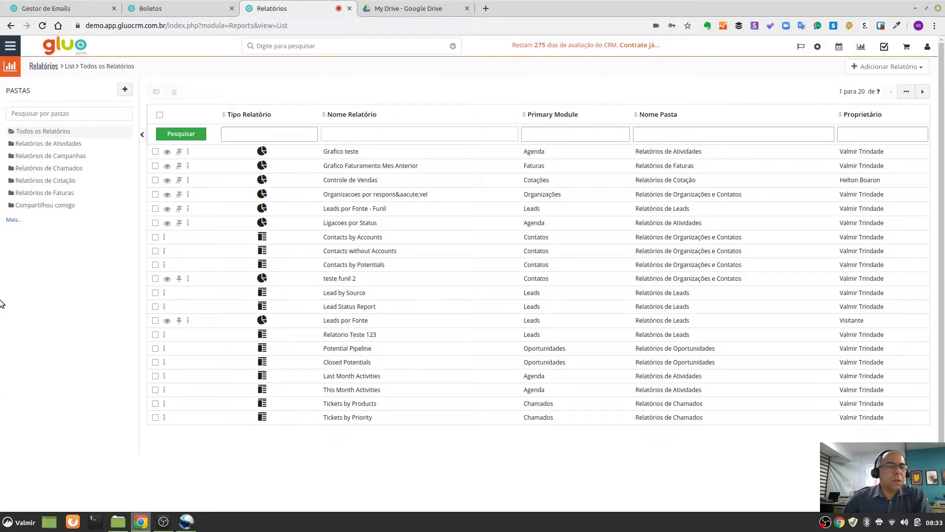
pyautogui.click(13, 220)
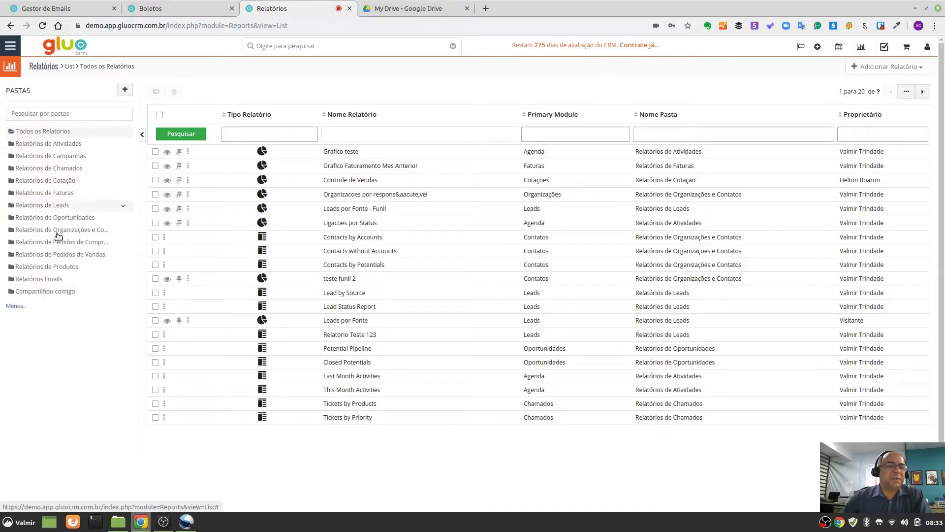
pyautogui.click(53, 193)
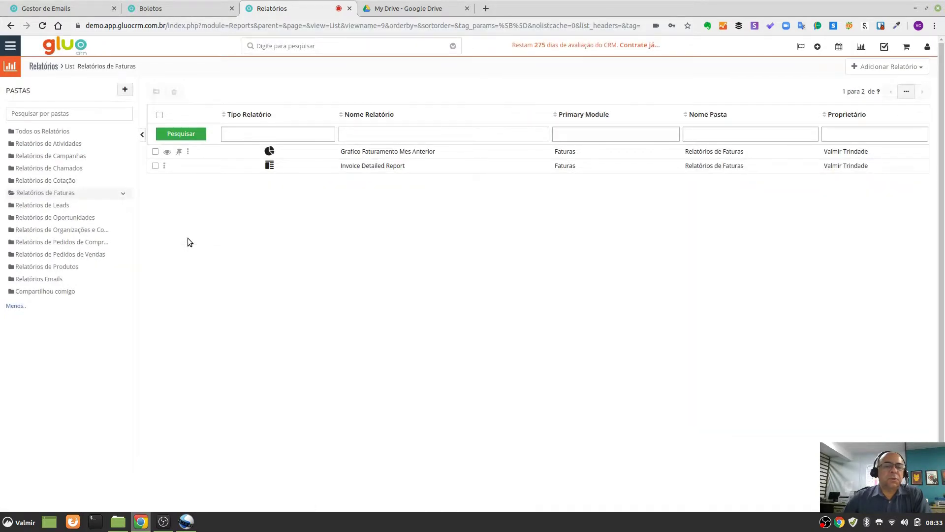
pyautogui.click(43, 206)
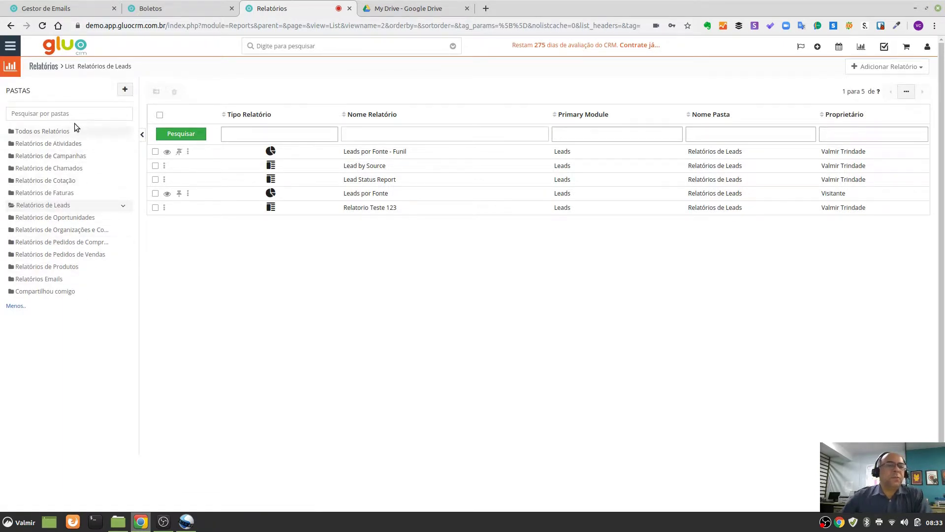
pyautogui.moveTo(35, 93); pyautogui.dragTo(13, 93)
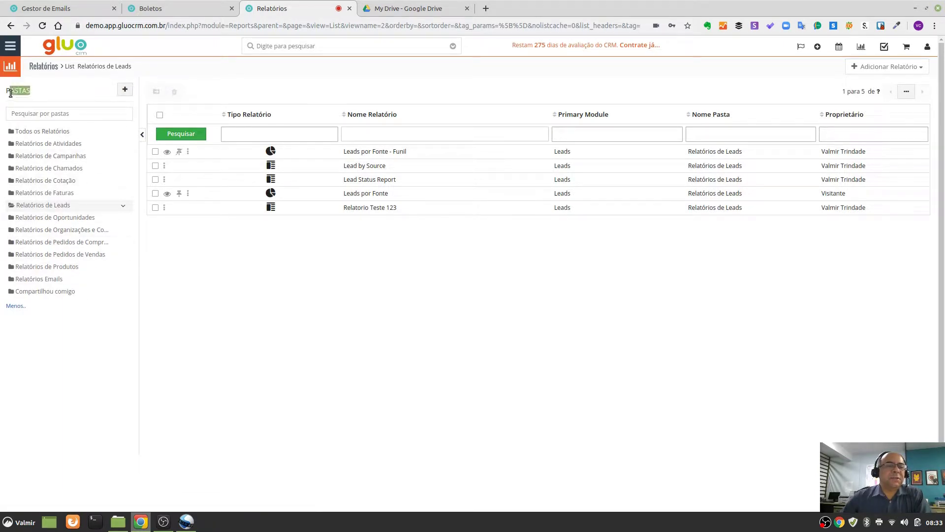
pyautogui.click(101, 89)
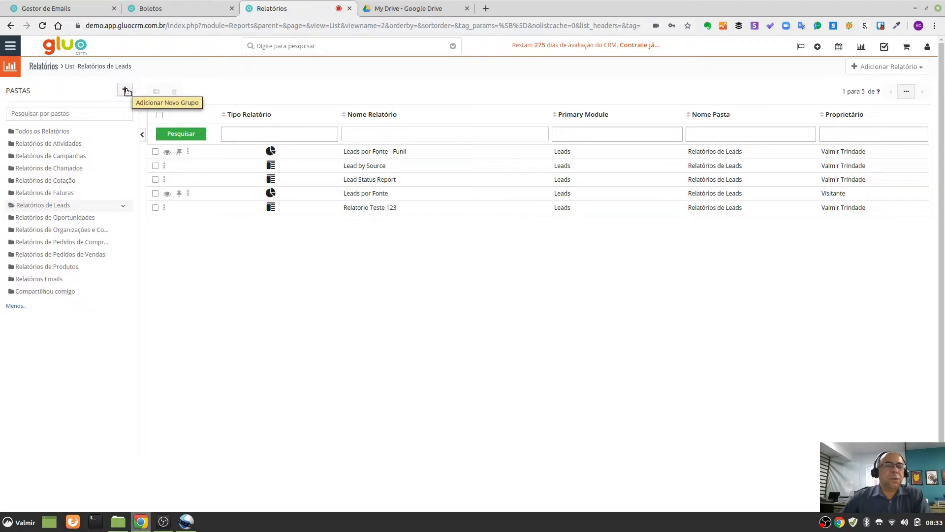
# - Create a report folder named Graficos with the description "Pasta para armazenar meus gráficos"
pyautogui.click(125, 91)
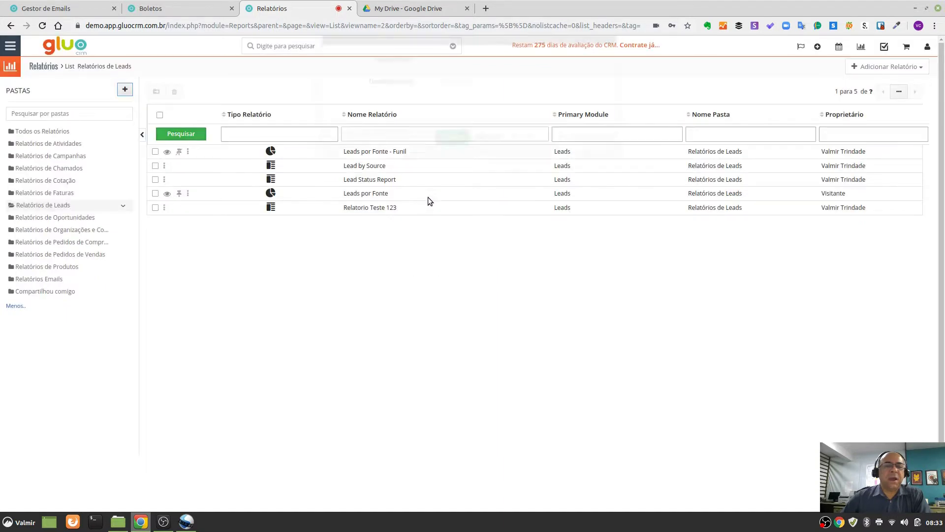
pyautogui.click(463, 87)
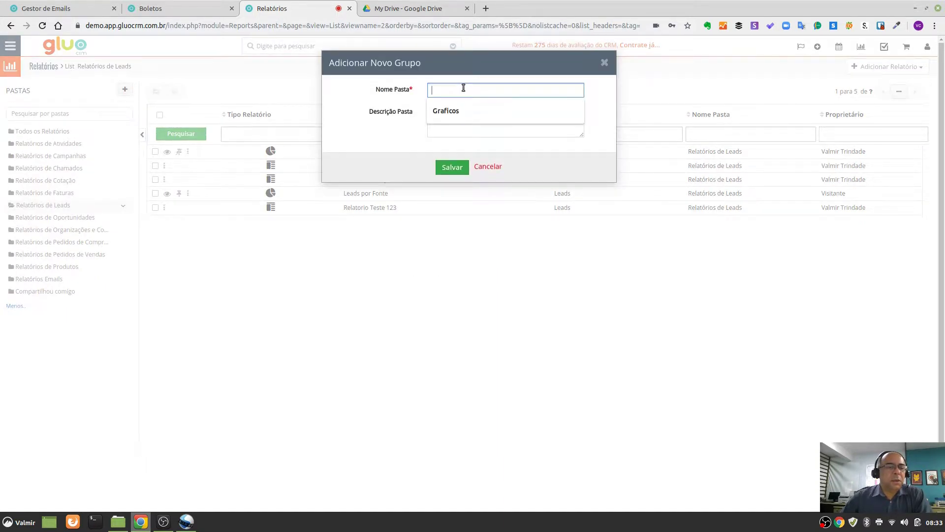
pyautogui.click(453, 113)
pyautogui.click(460, 118)
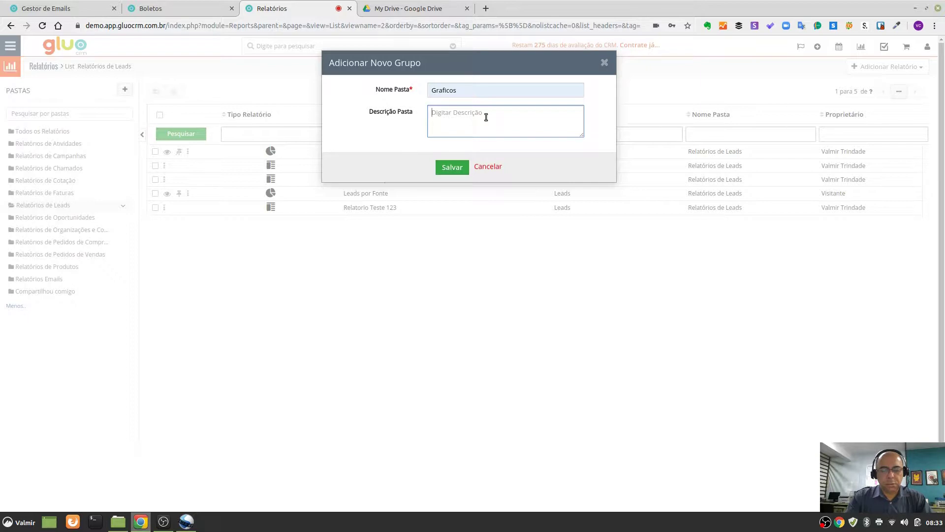
pyautogui.write('Pa')
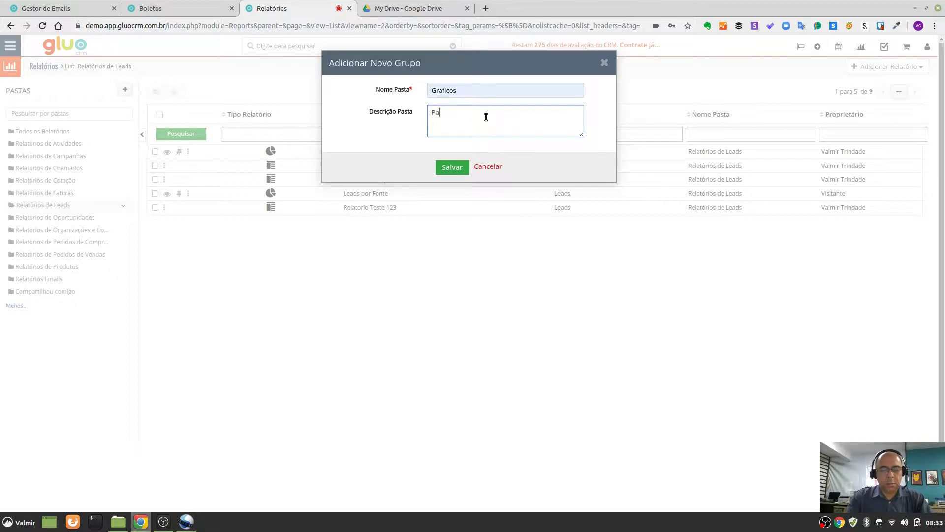
pyautogui.write('sta para armazenar meus gráfixos')
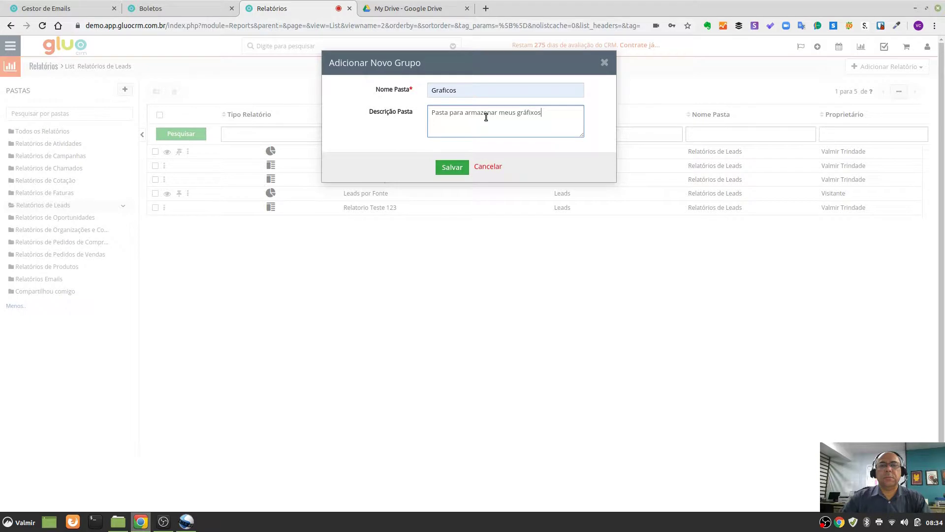
pyautogui.press('BackSpace')
pyautogui.press('BackSpace')
pyautogui.press('BackSpace')
pyautogui.write('cos')
pyautogui.click(451, 168)
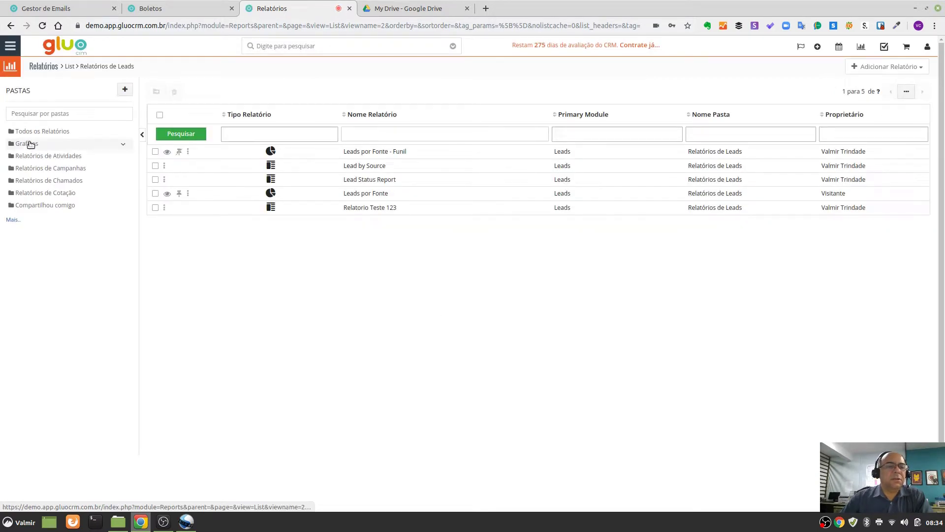
# - From the Relatórios de Leads folder, start a new report of the Relatório type and name it "Leads de Curitiba"
pyautogui.click(13, 222)
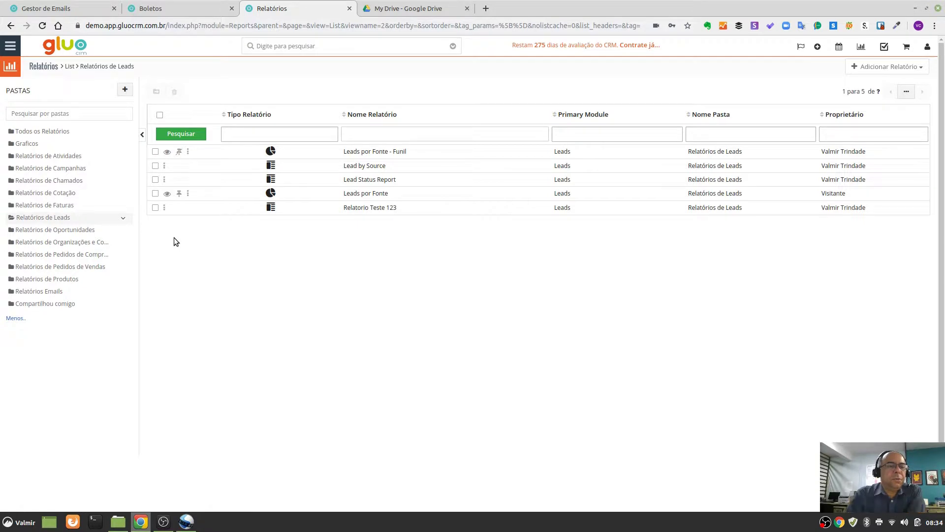
pyautogui.click(51, 219)
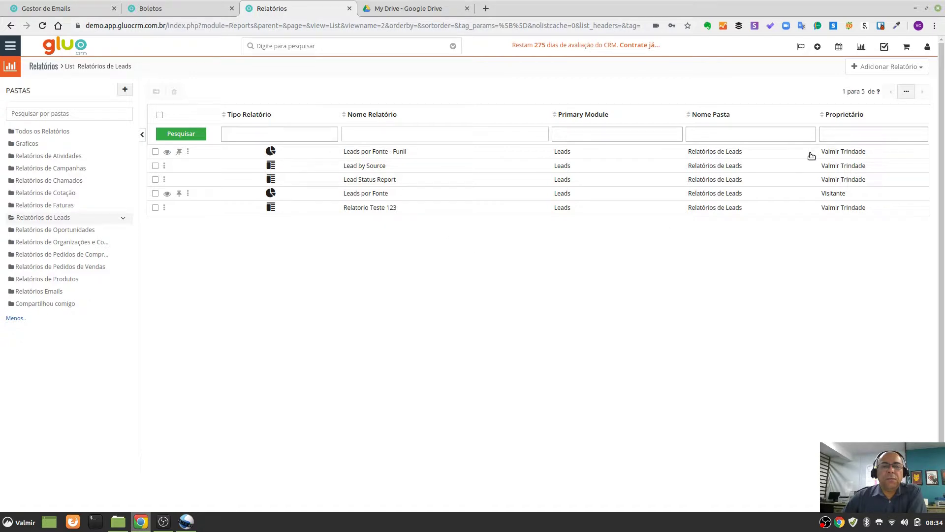
pyautogui.click(884, 68)
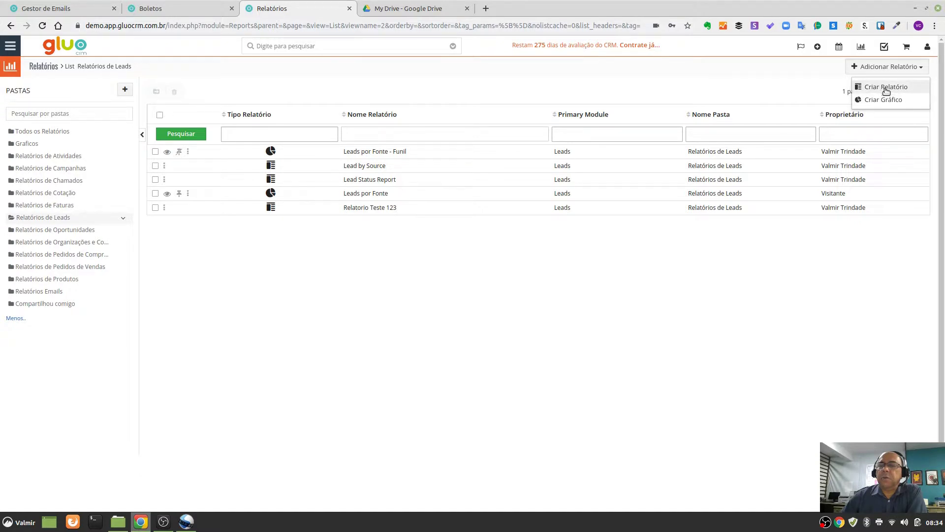
pyautogui.click(884, 88)
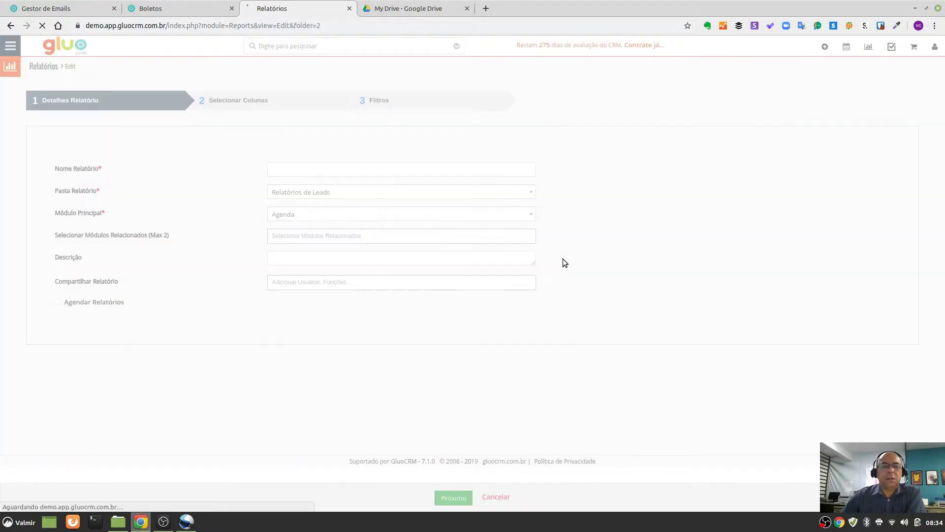
pyautogui.click(380, 170)
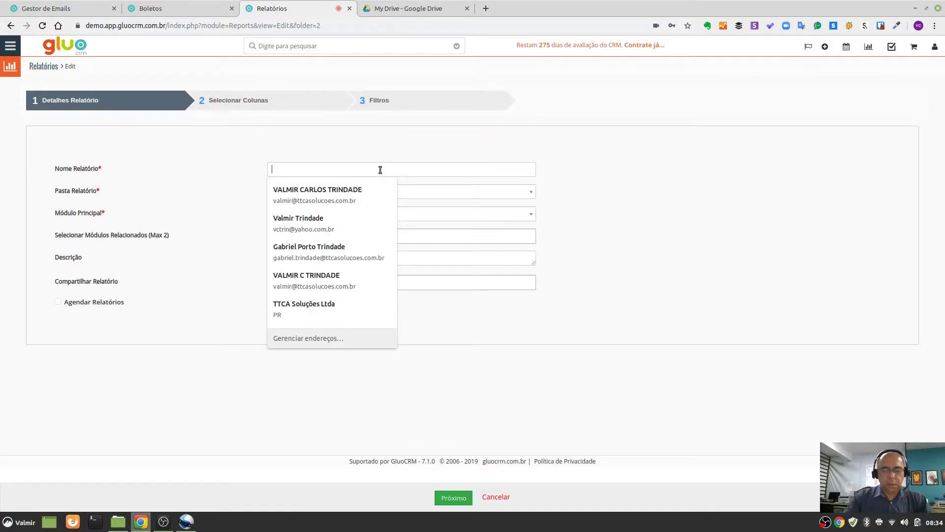
pyautogui.write('Leads de Curitiba')
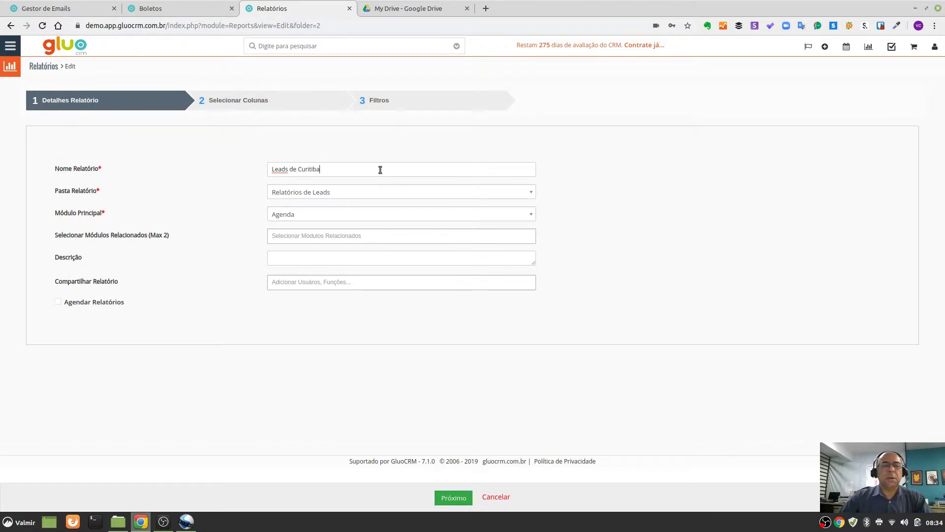
# - Check the folder selection for the report and set its main module to Leads
pyautogui.moveTo(108, 191); pyautogui.dragTo(49, 191)
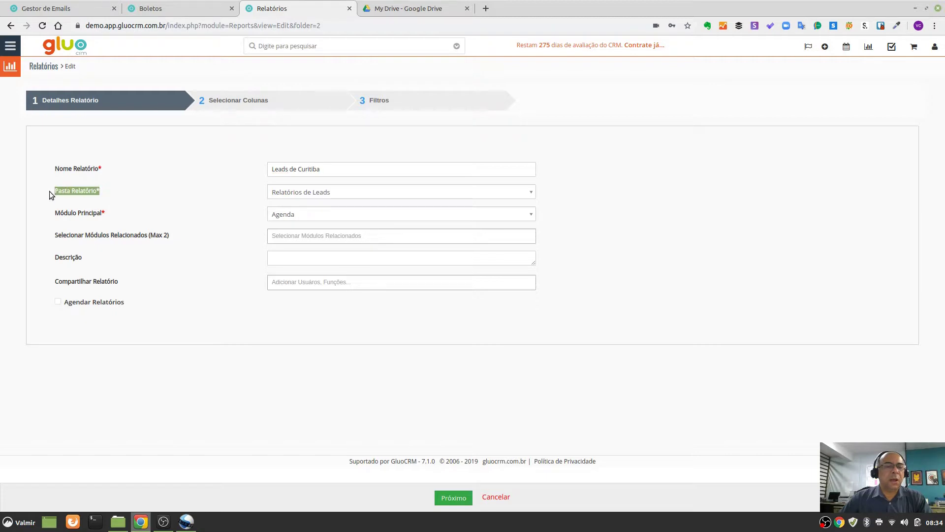
pyautogui.click(317, 193)
pyautogui.click(391, 195)
pyautogui.click(701, 153)
pyautogui.moveTo(108, 213); pyautogui.dragTo(54, 212)
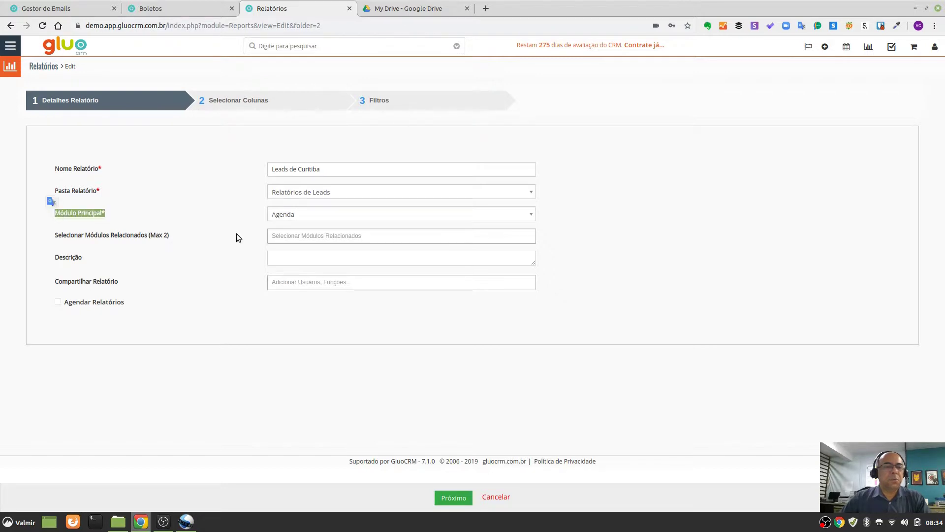
pyautogui.click(349, 215)
pyautogui.write('le')
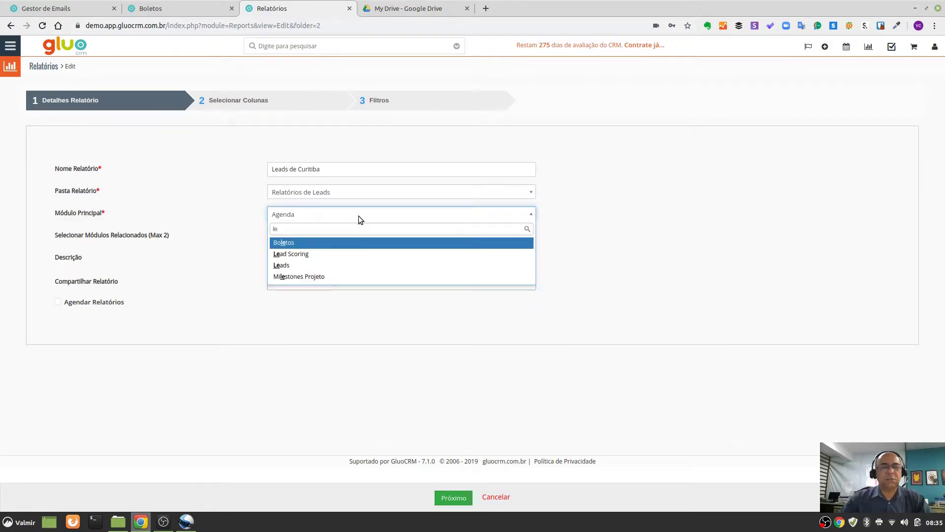
pyautogui.click(319, 266)
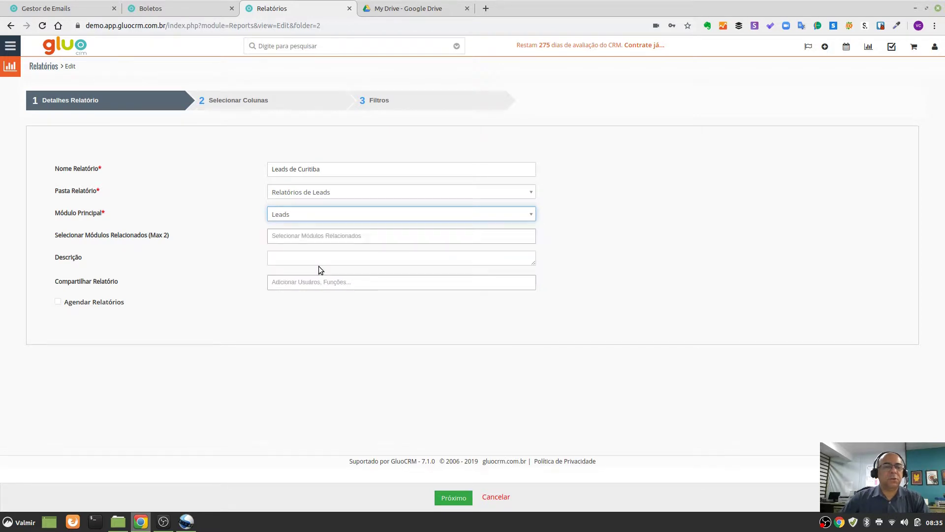
# - Review which related modules can be added to the report, without selecting any
pyautogui.click(298, 237)
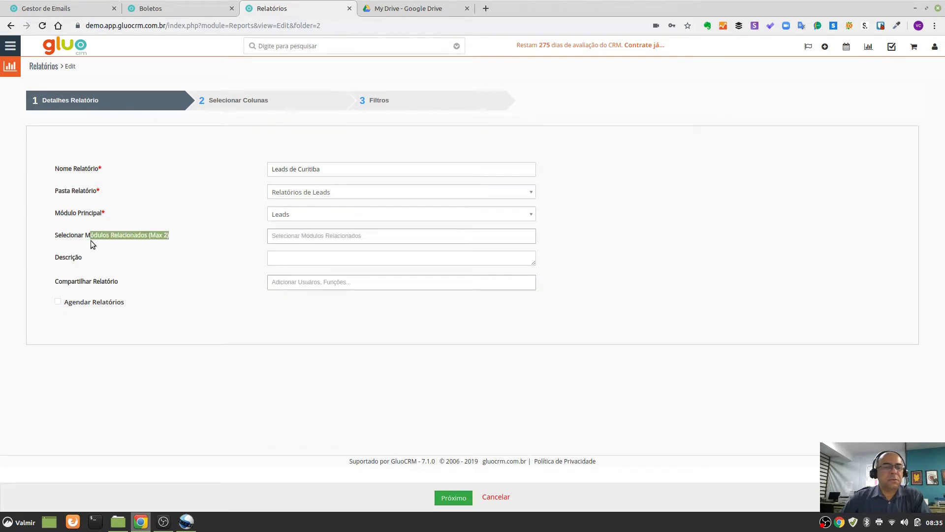
pyautogui.click(178, 237)
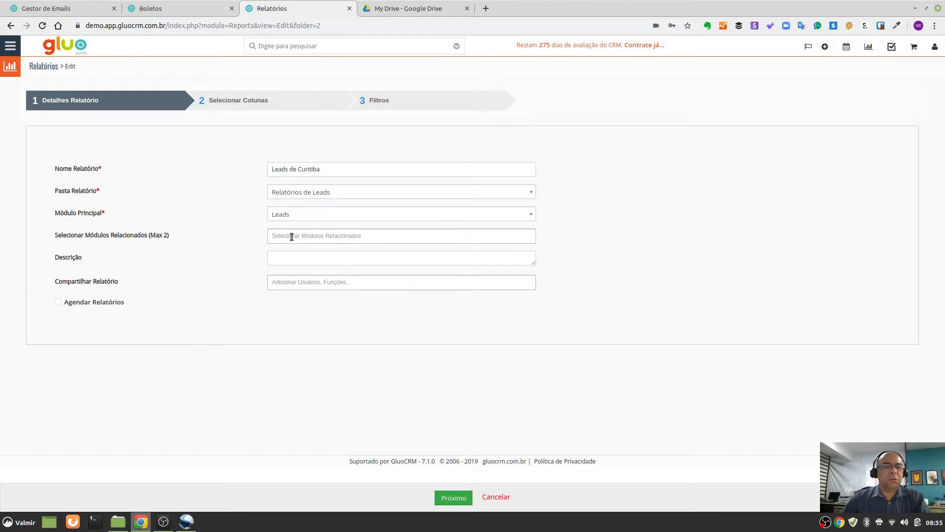
pyautogui.click(322, 236)
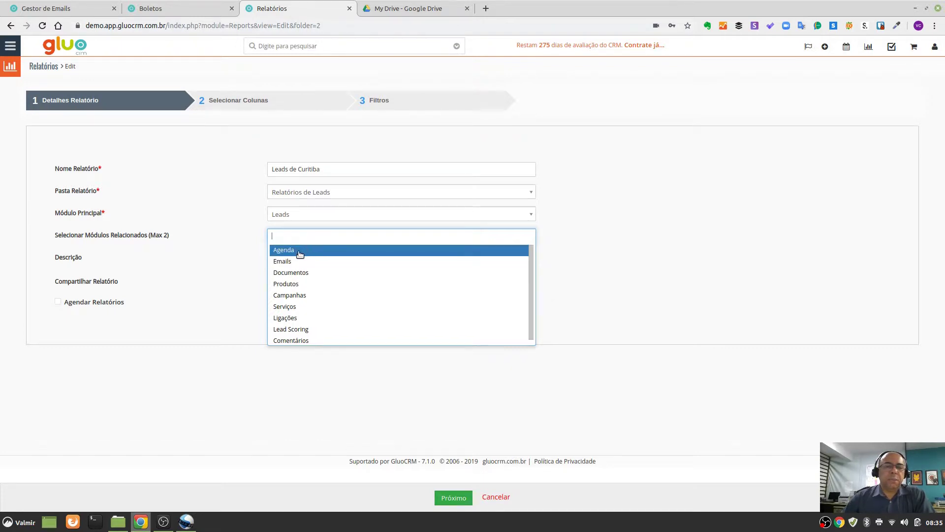
pyautogui.scroll(-1, 335, 261)
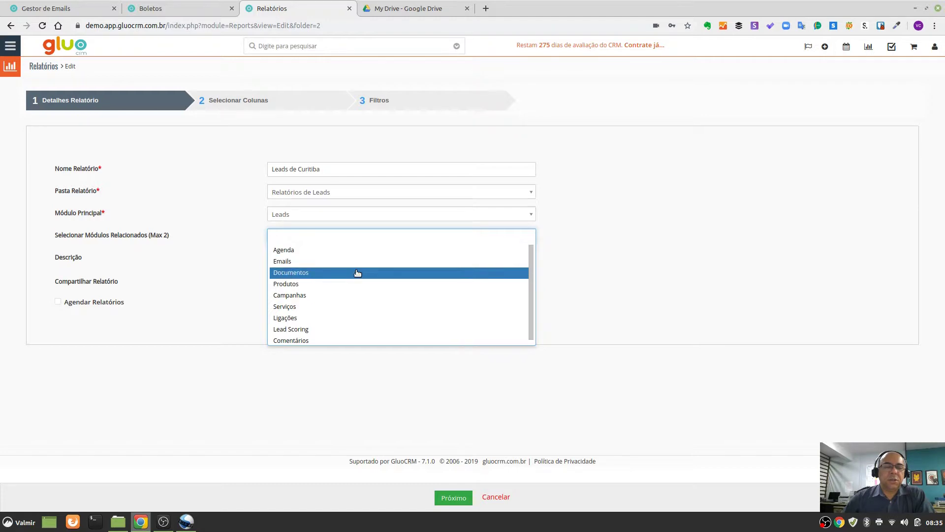
pyautogui.click(682, 185)
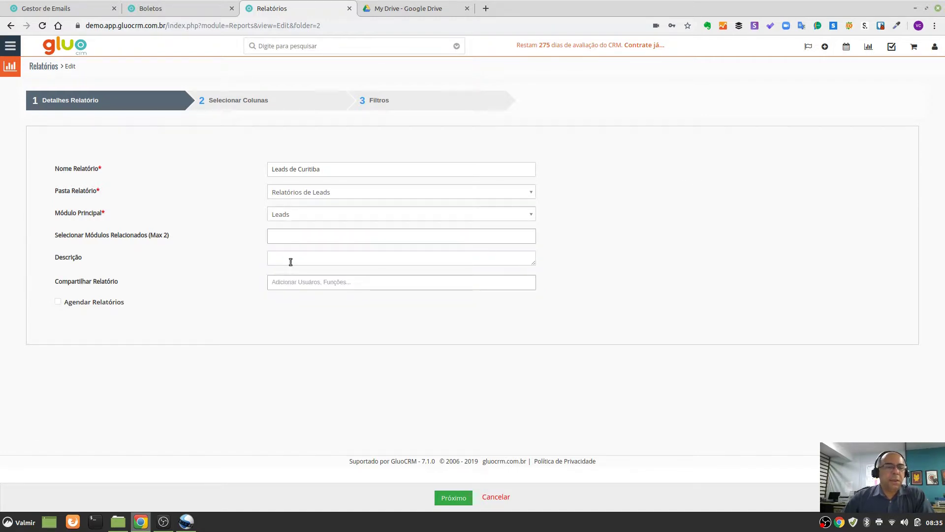
pyautogui.click(303, 235)
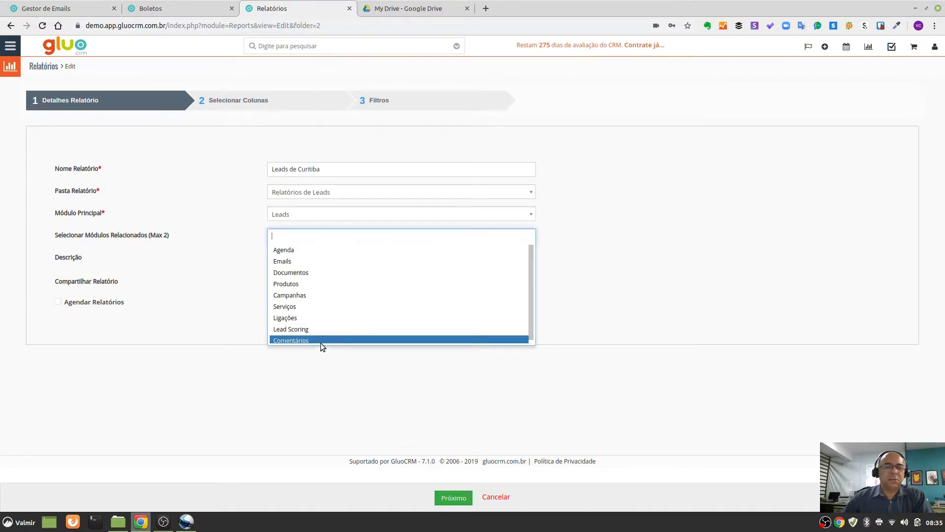
pyautogui.click(675, 228)
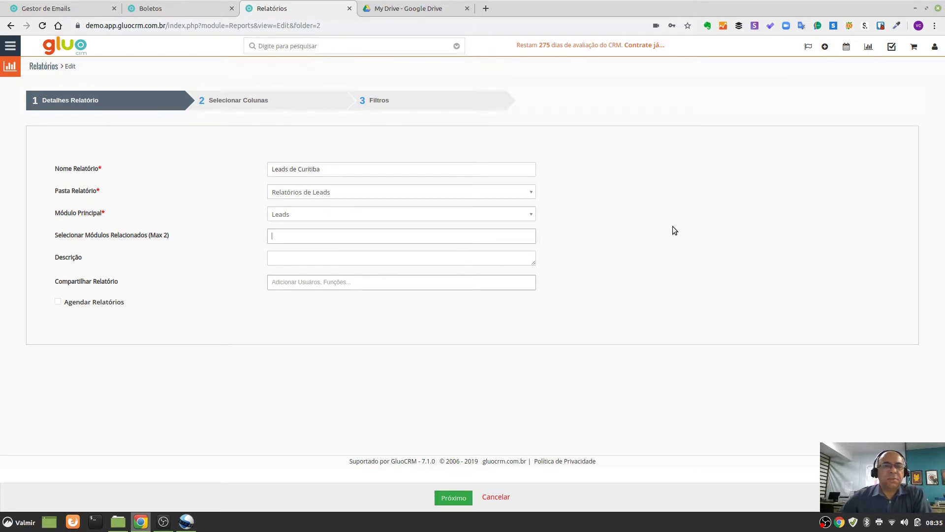
# - Copy the report name "Leads de Curitiba" into the report's description
pyautogui.moveTo(335, 168); pyautogui.dragTo(230, 167)
pyautogui.hotkey('ctrl', 'c')
pyautogui.click(312, 259)
pyautogui.hotkey('ctrl', 'v')
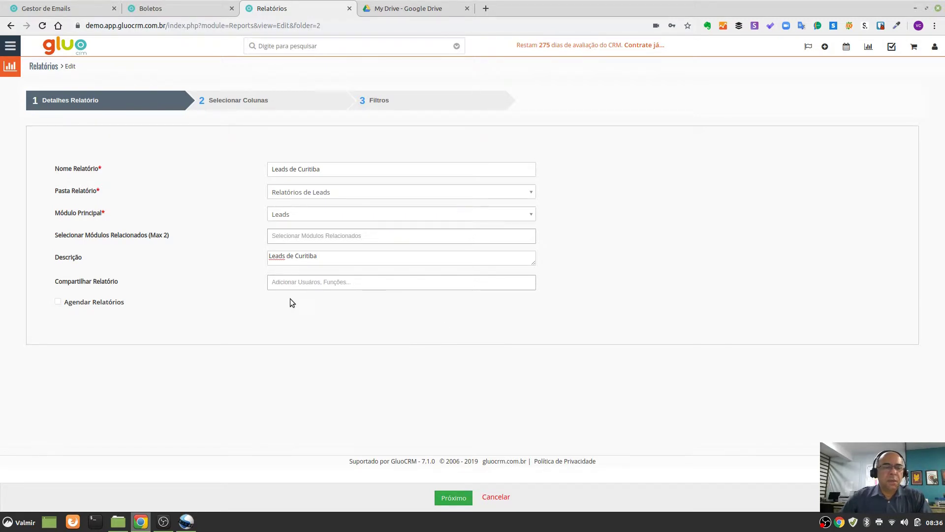
# - Review the users, groups and roles the report can be shared with, without selecting any
pyautogui.click(298, 282)
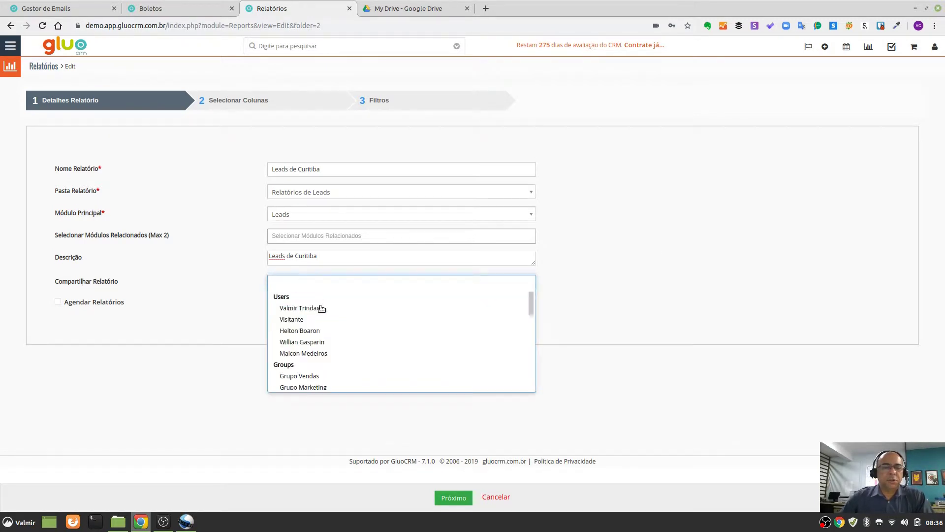
pyautogui.scroll(-2, 367, 334)
pyautogui.scroll(1, 321, 361)
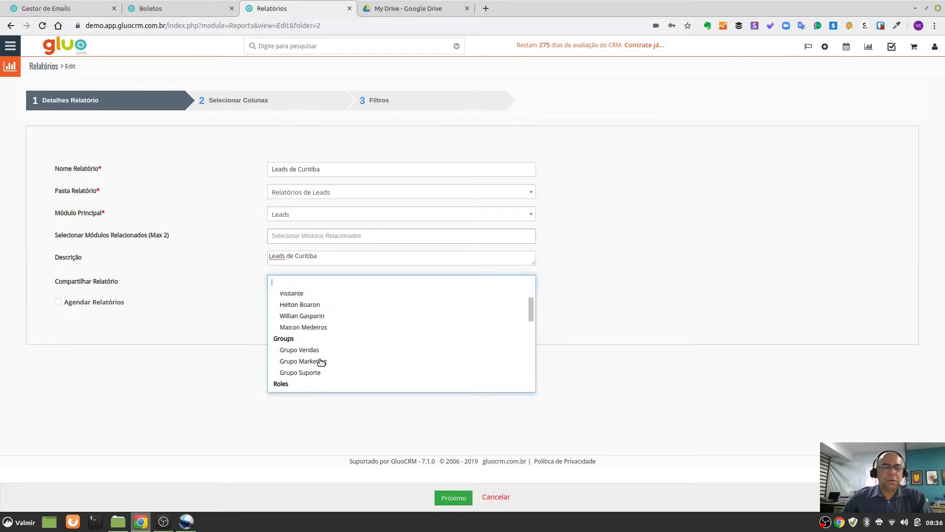
pyautogui.scroll(-4, 352, 362)
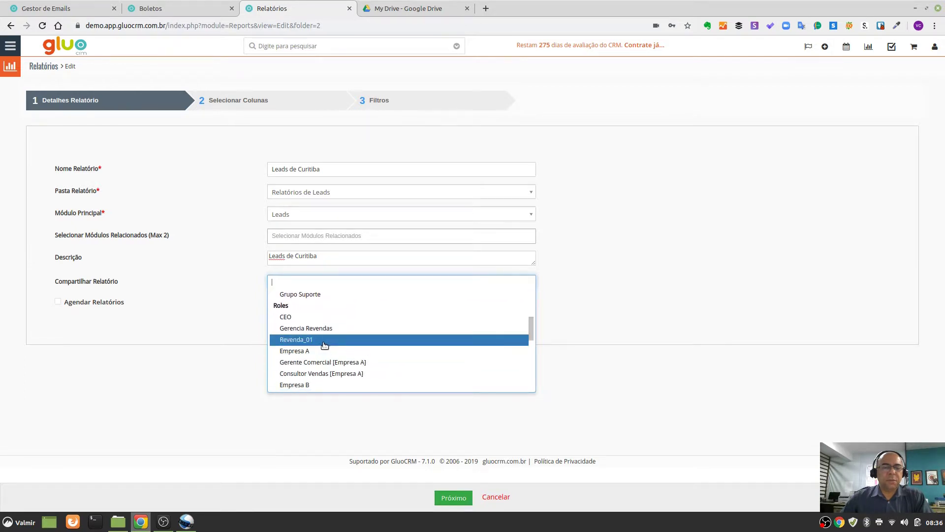
pyautogui.scroll(-4, 366, 340)
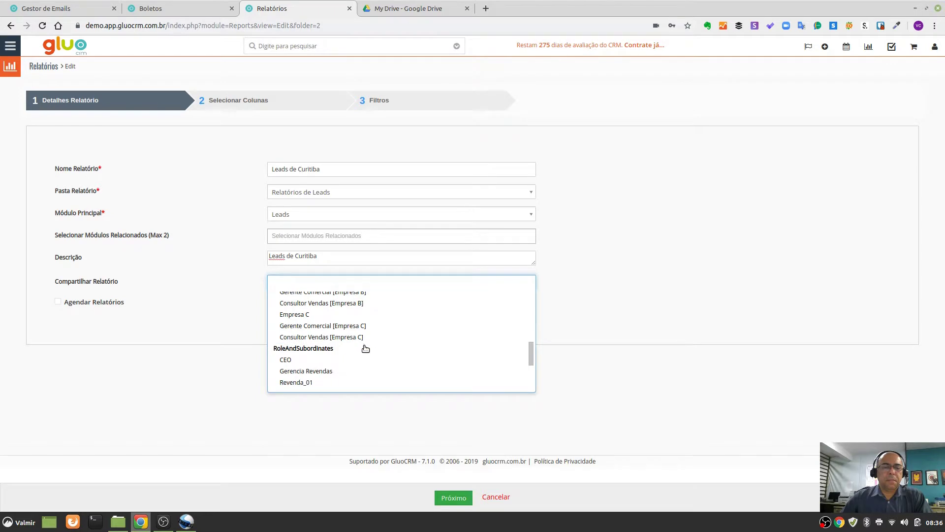
pyautogui.scroll(8, 394, 335)
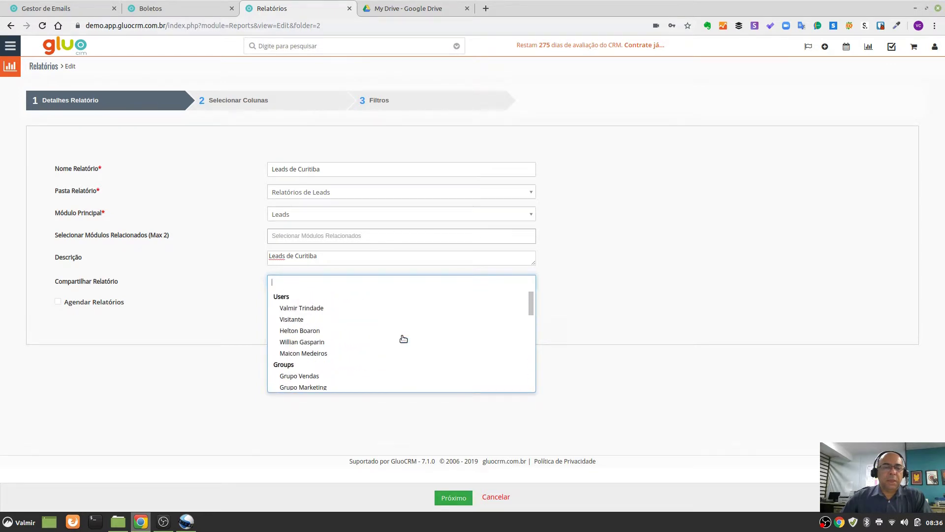
pyautogui.click(672, 254)
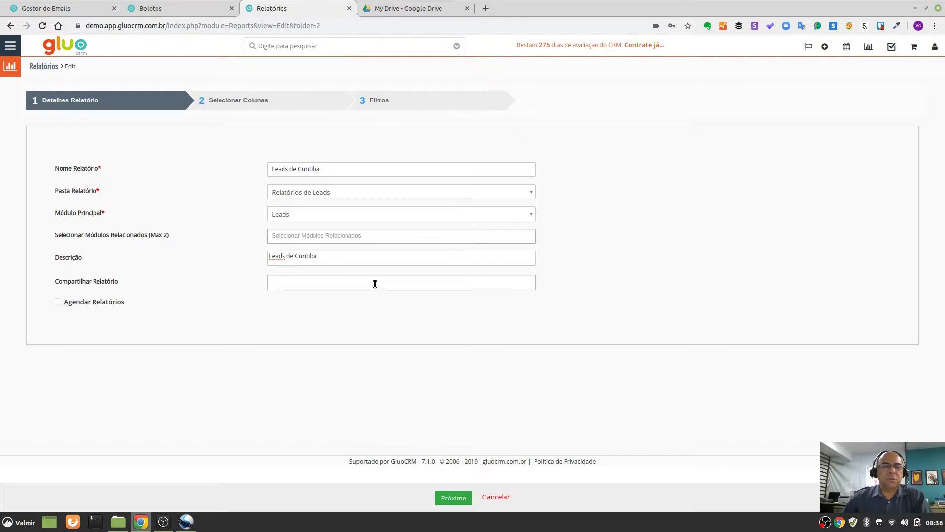
# - Enable scheduling for the report and review the available run frequencies
pyautogui.click(58, 301)
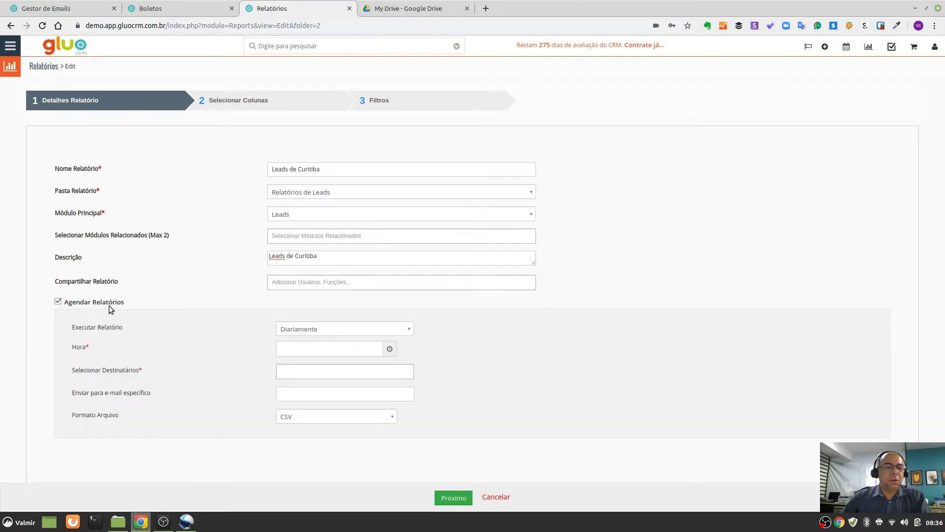
pyautogui.moveTo(124, 302); pyautogui.dragTo(79, 302)
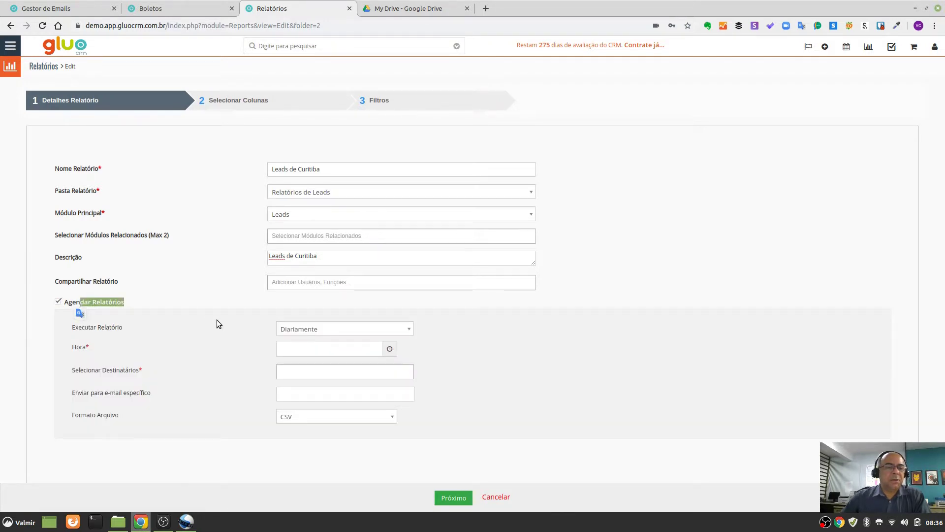
pyautogui.click(627, 297)
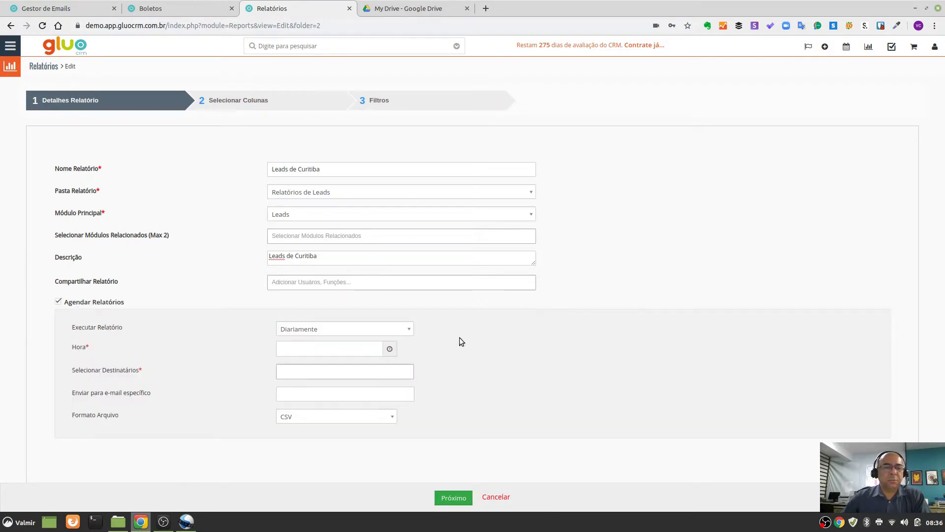
pyautogui.click(312, 330)
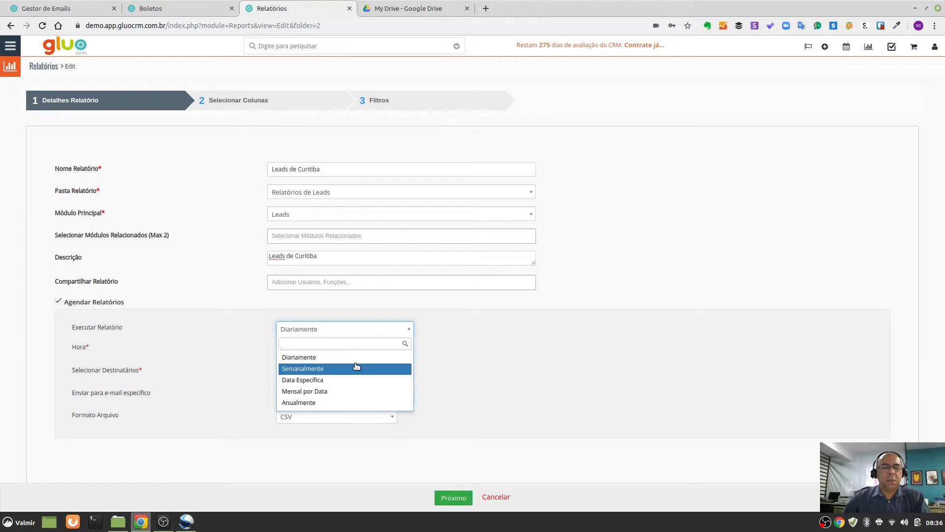
pyautogui.click(542, 325)
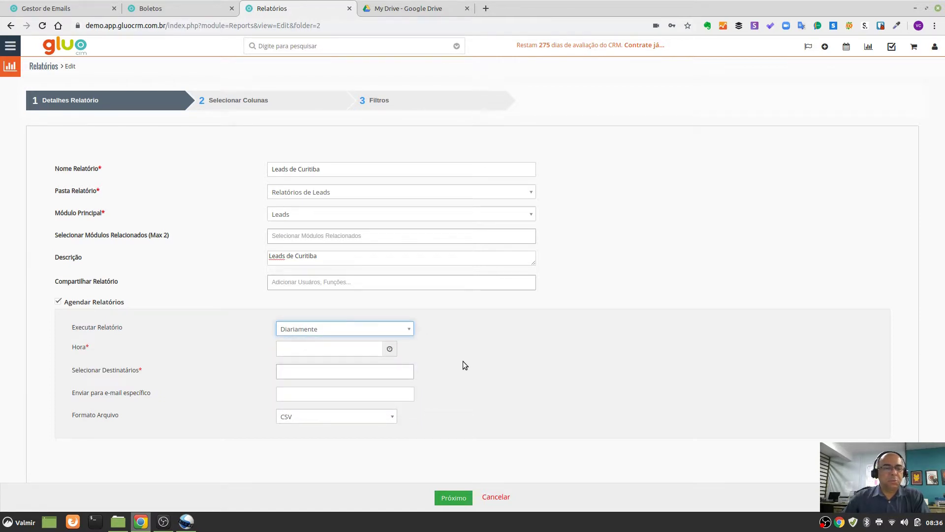
# - Examine the schedule's recipient list, run frequency choices and time field, leaving them as they are
pyautogui.click(313, 378)
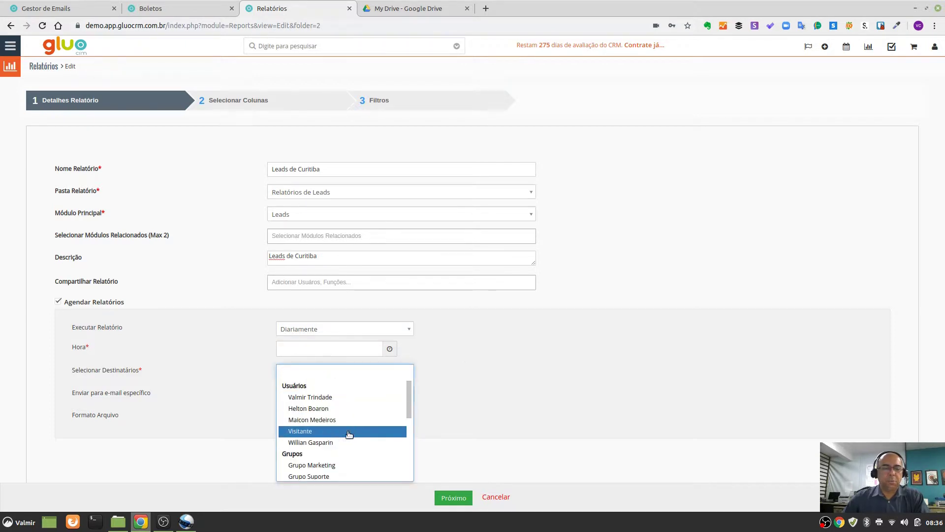
pyautogui.scroll(-1, 345, 428)
pyautogui.scroll(-2, 351, 425)
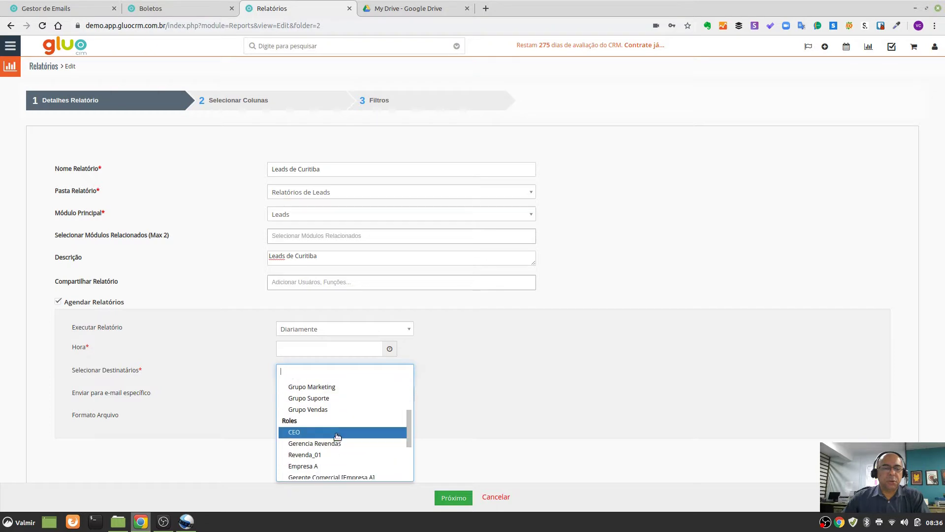
pyautogui.click(537, 357)
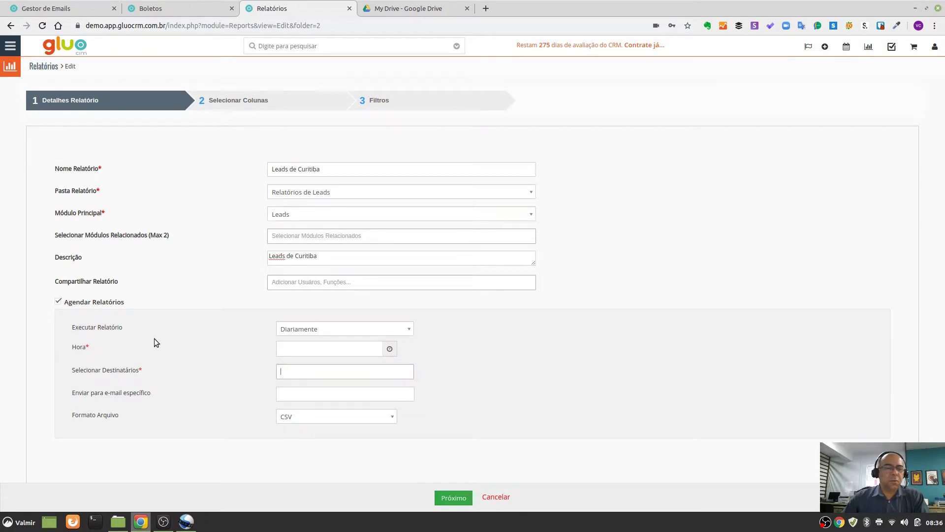
pyautogui.click(325, 329)
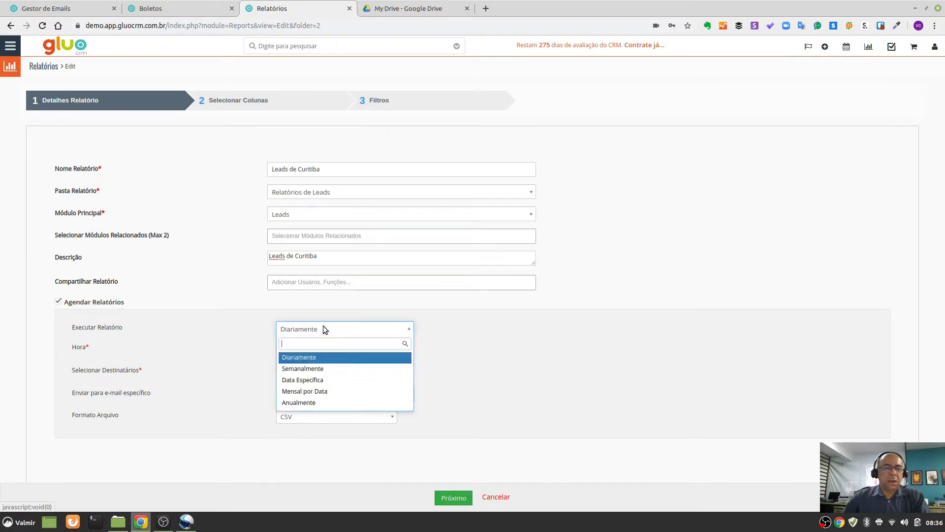
pyautogui.click(606, 323)
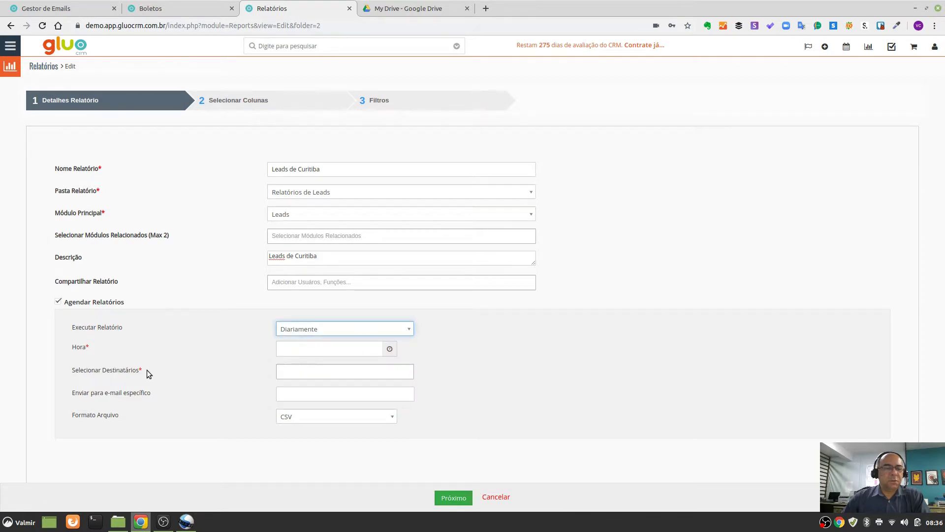
pyautogui.moveTo(99, 347); pyautogui.dragTo(67, 348)
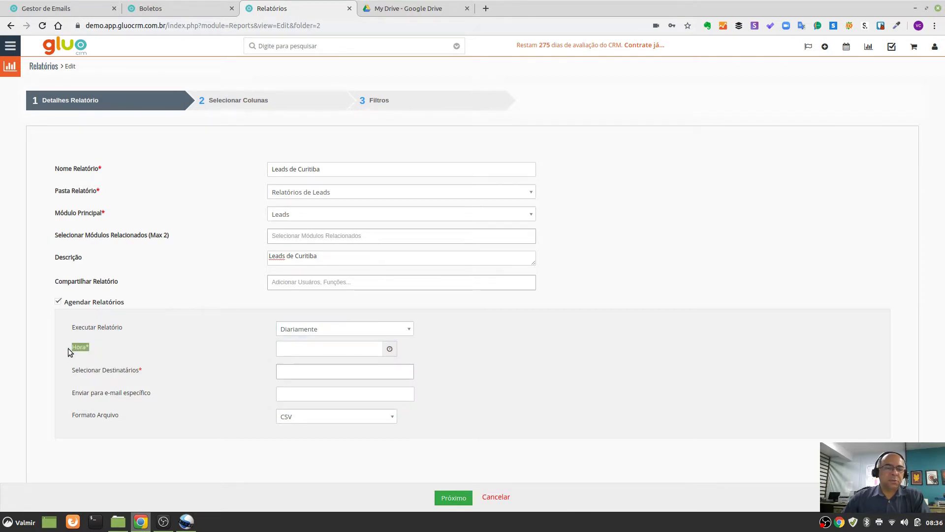
pyautogui.click(167, 352)
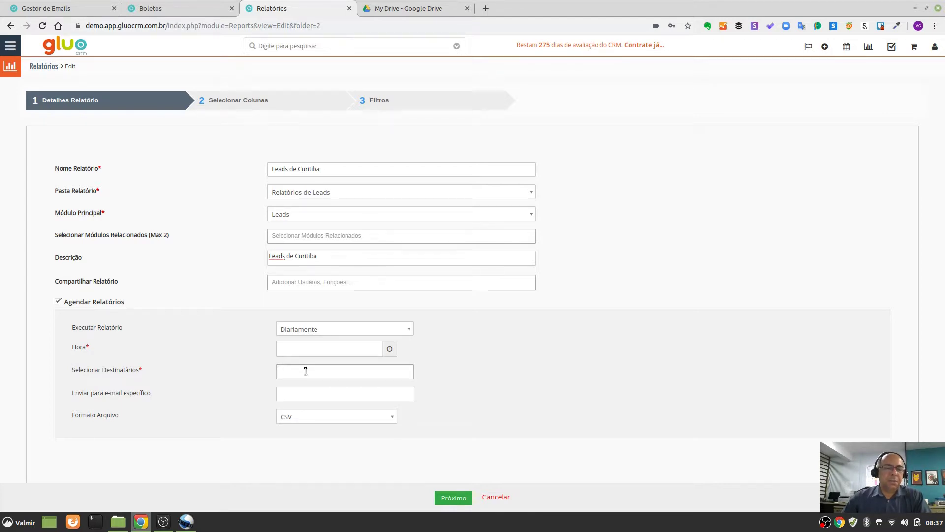
# - Examine the schedule's specific e-mail field and the users, groups and roles offered as recipients, without filling anything in
pyautogui.moveTo(152, 393); pyautogui.dragTo(82, 398)
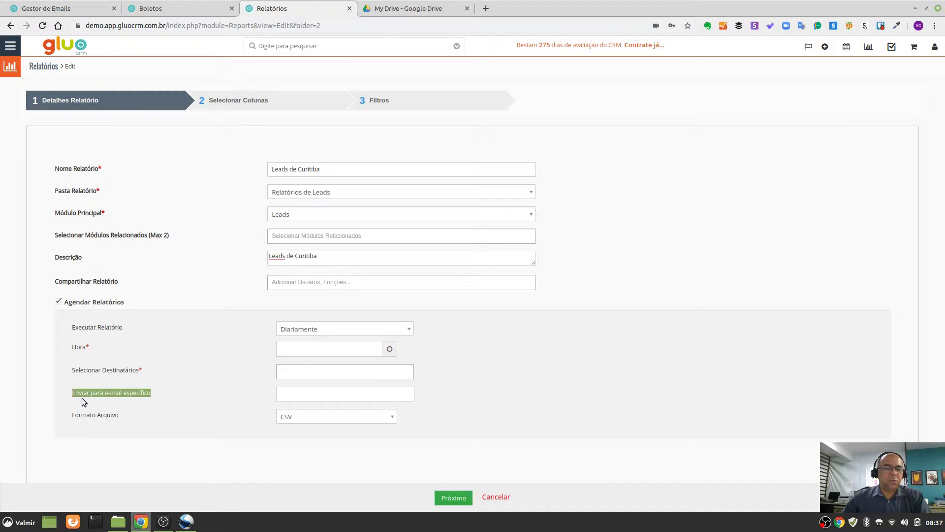
pyautogui.click(307, 396)
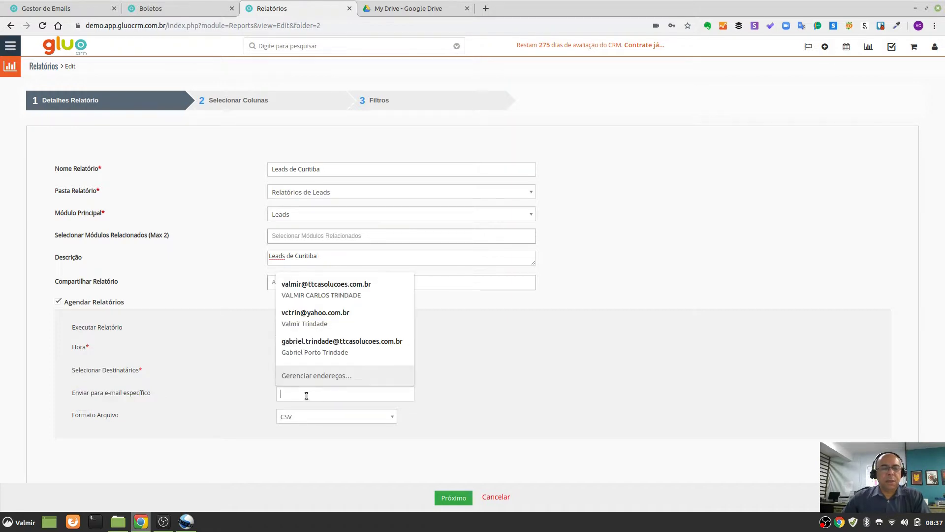
pyautogui.click(473, 363)
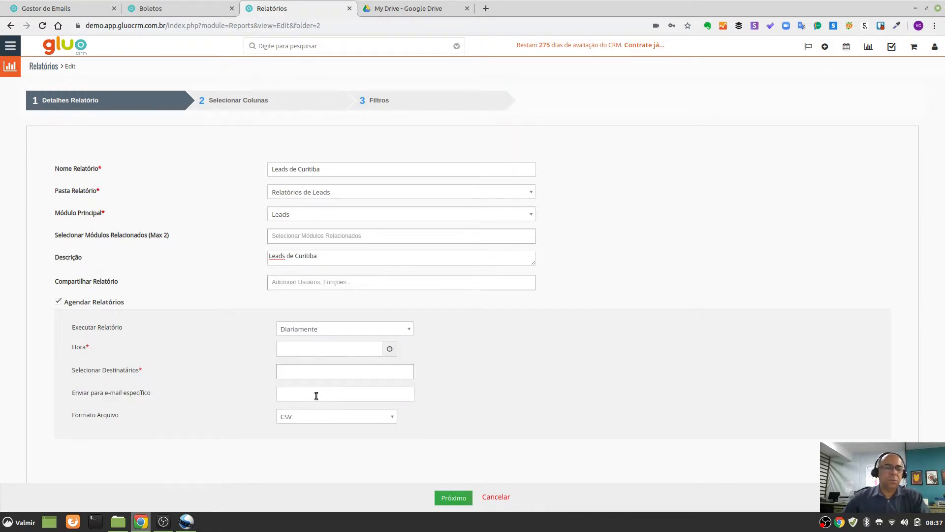
pyautogui.click(323, 371)
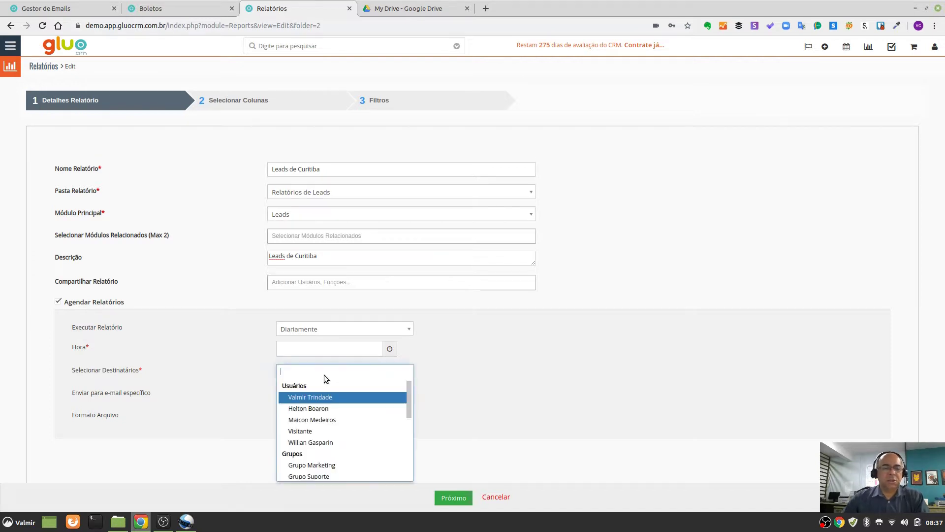
pyautogui.scroll(-1, 347, 421)
pyautogui.scroll(-3, 350, 433)
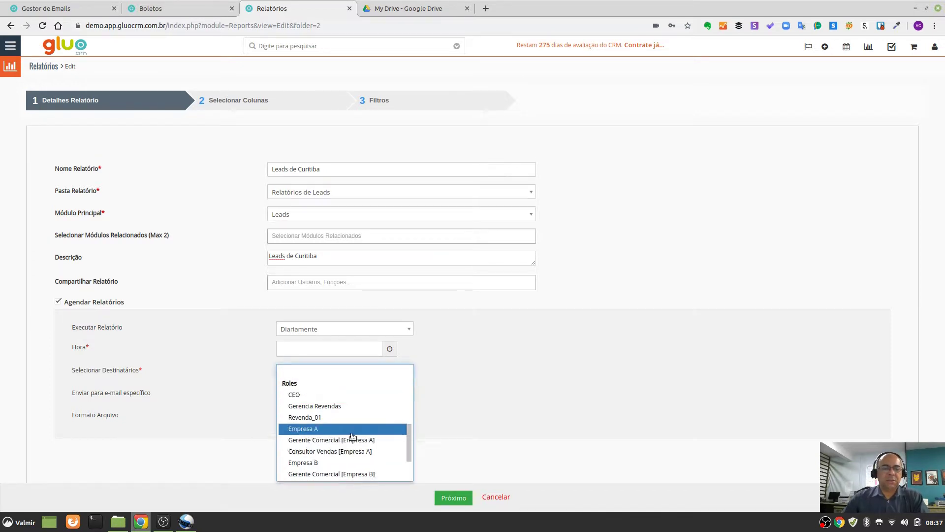
pyautogui.scroll(3, 349, 433)
pyautogui.click(619, 365)
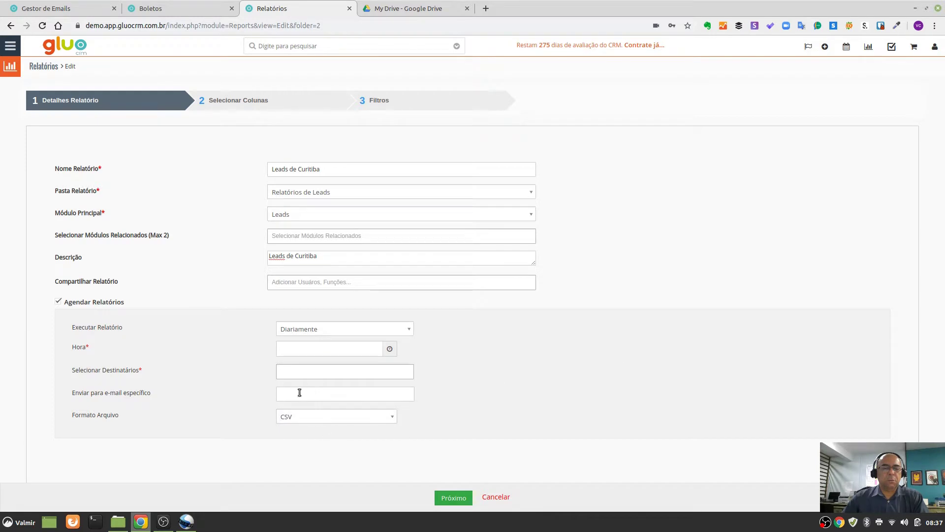
pyautogui.moveTo(153, 393); pyautogui.dragTo(108, 393)
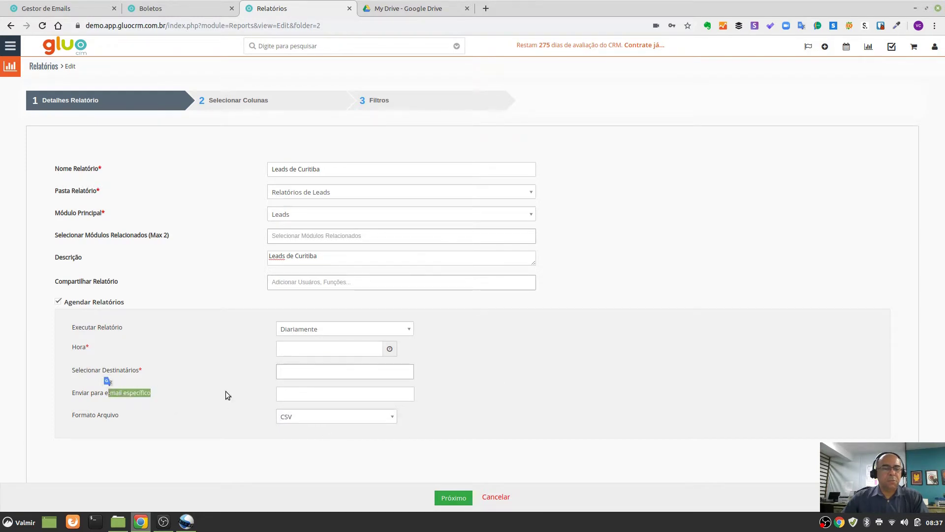
pyautogui.click(616, 353)
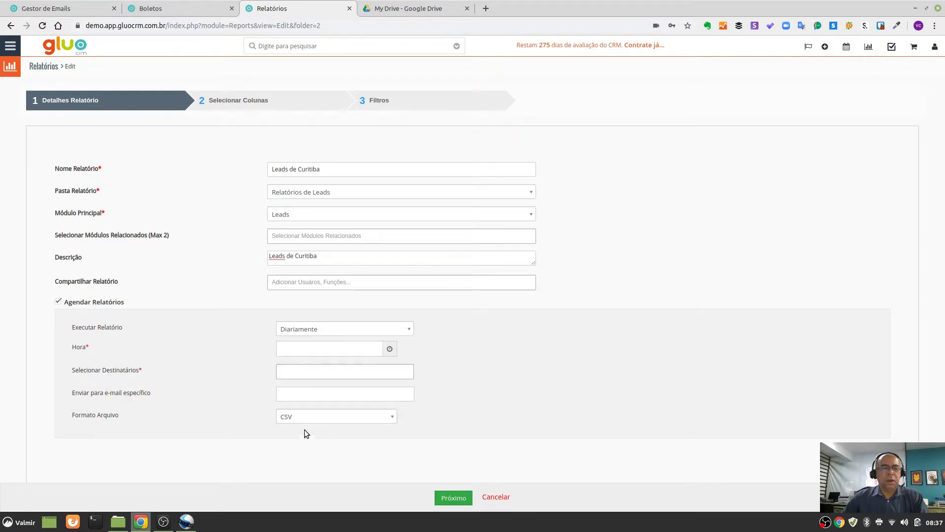
# - Review the file formats offered for the scheduled report and turn scheduling back off
pyautogui.click(316, 418)
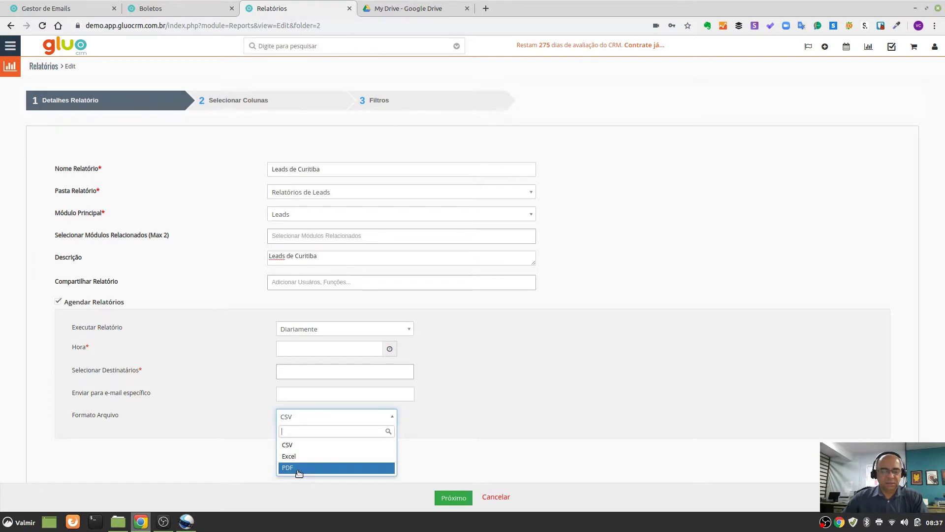
pyautogui.click(518, 385)
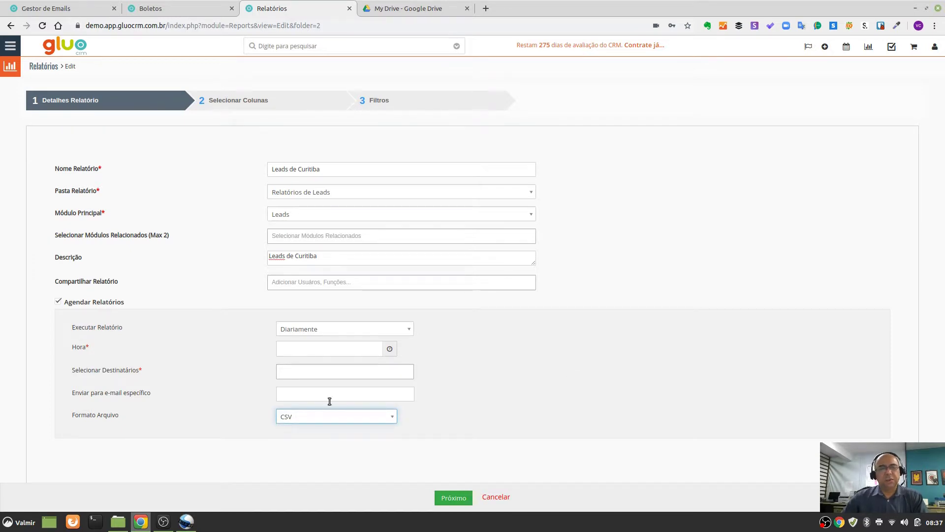
pyautogui.click(58, 302)
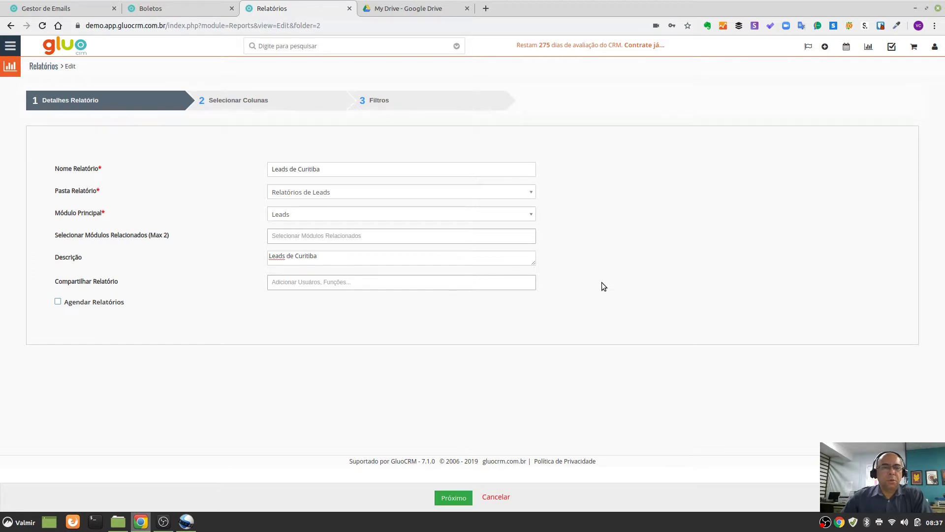
# - Continue to the column selection and add the Leads columns Nome, Sobrenome, Telefone, Empresa and Celular
pyautogui.click(454, 498)
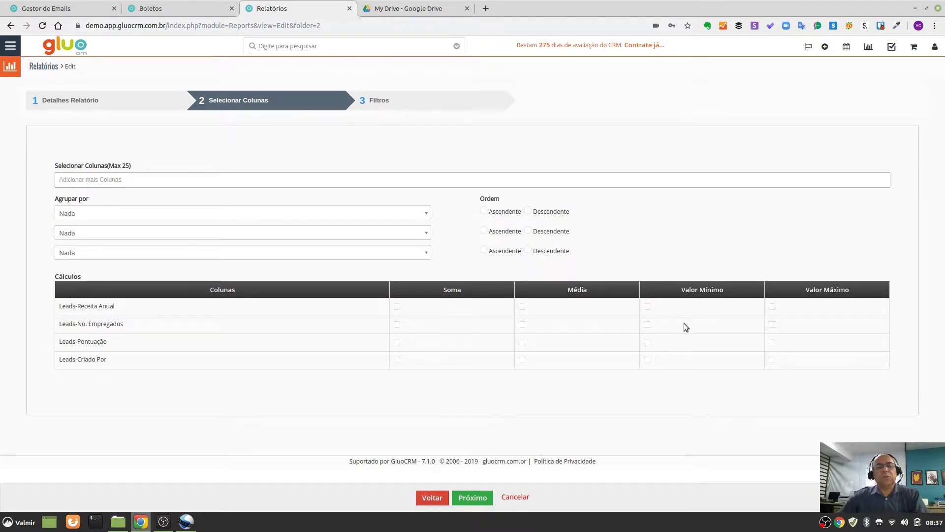
pyautogui.click(157, 181)
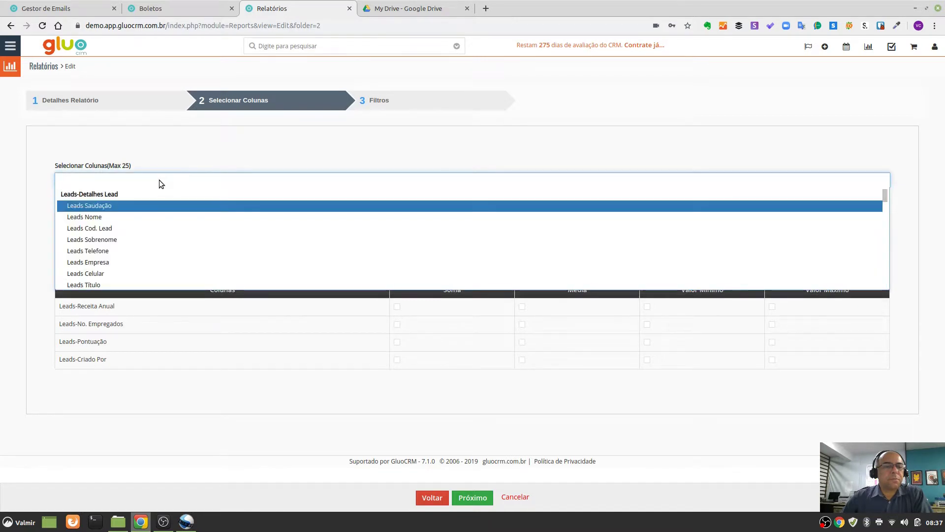
pyautogui.click(120, 220)
pyautogui.click(119, 229)
pyautogui.click(116, 230)
pyautogui.click(114, 229)
pyautogui.click(112, 231)
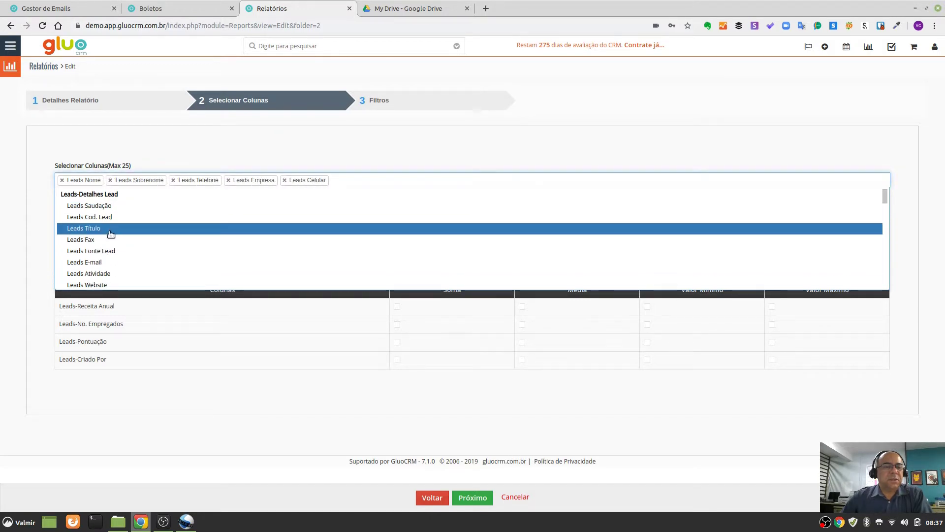
# - Add the Leads columns Título, E-mail and Fonte Lead, and move Empresa ahead of Telefone
pyautogui.click(108, 232)
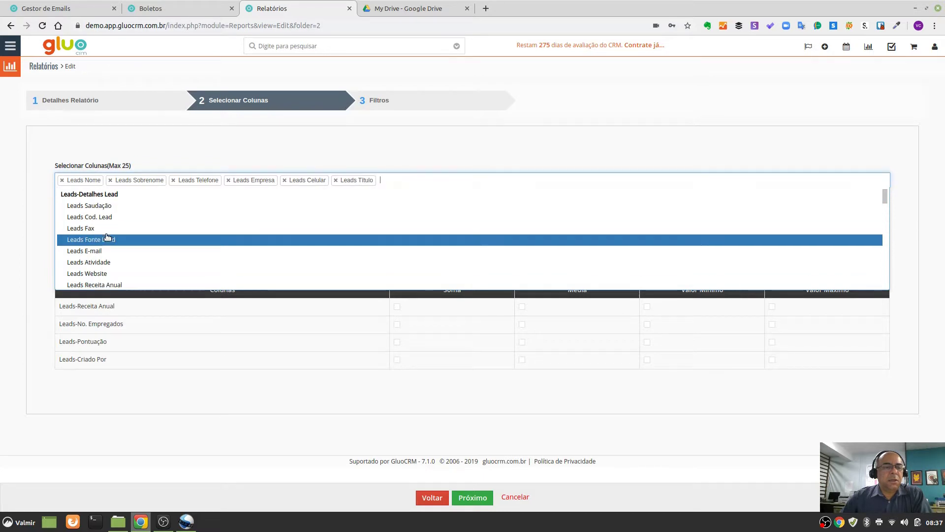
pyautogui.click(106, 251)
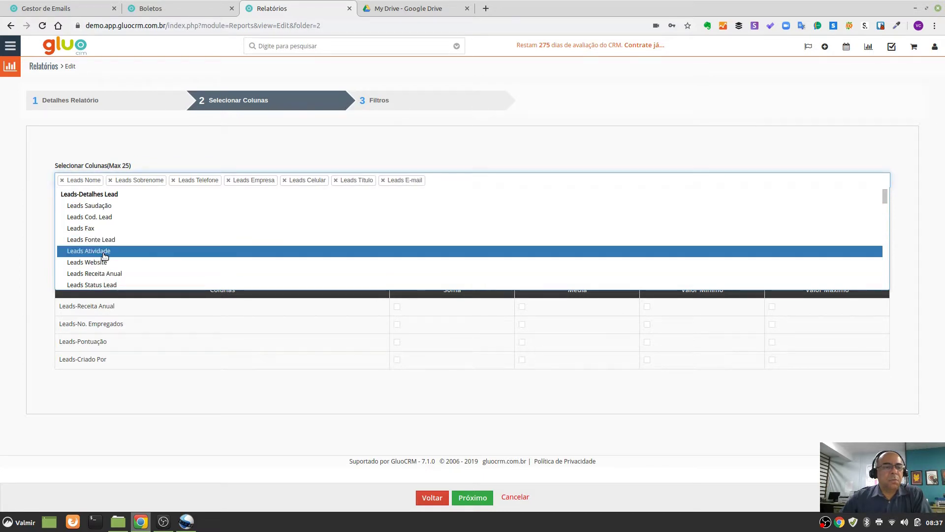
pyautogui.scroll(-1, 120, 260)
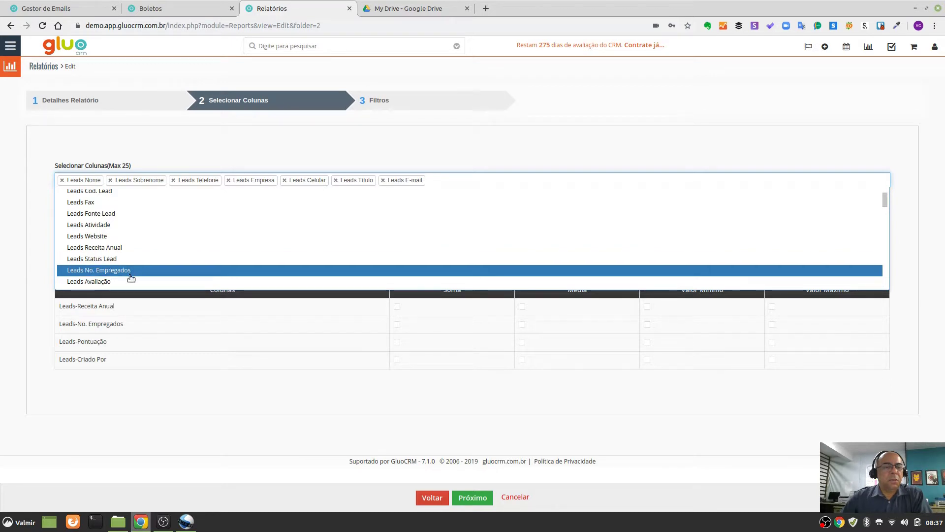
pyautogui.click(128, 216)
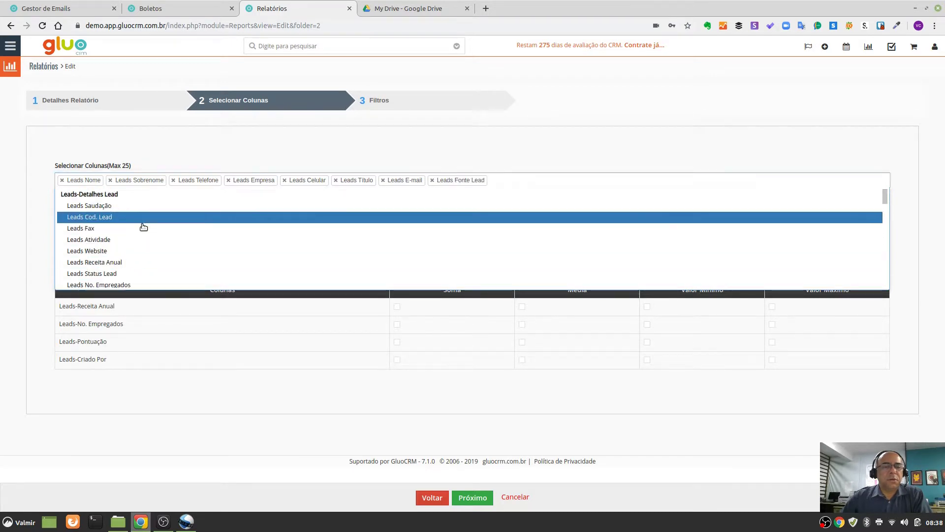
pyautogui.click(566, 149)
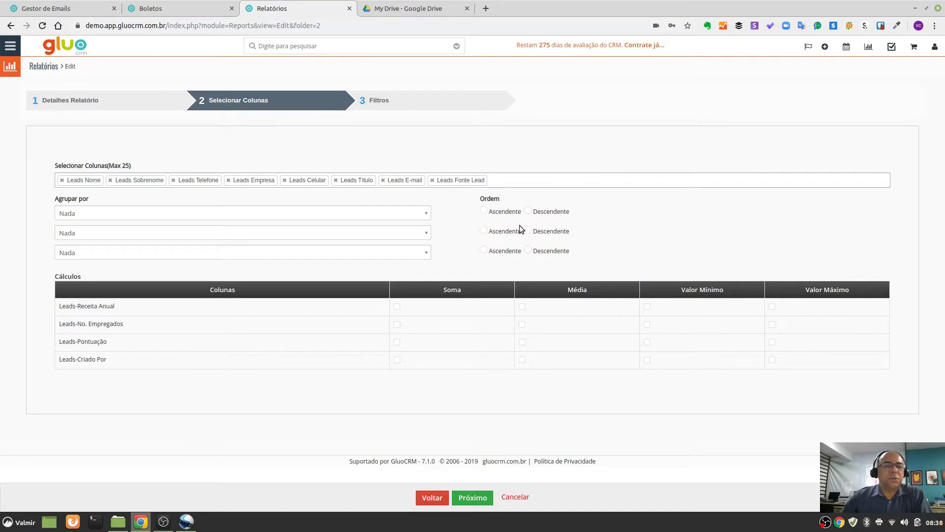
pyautogui.moveTo(190, 180); pyautogui.dragTo(248, 182)
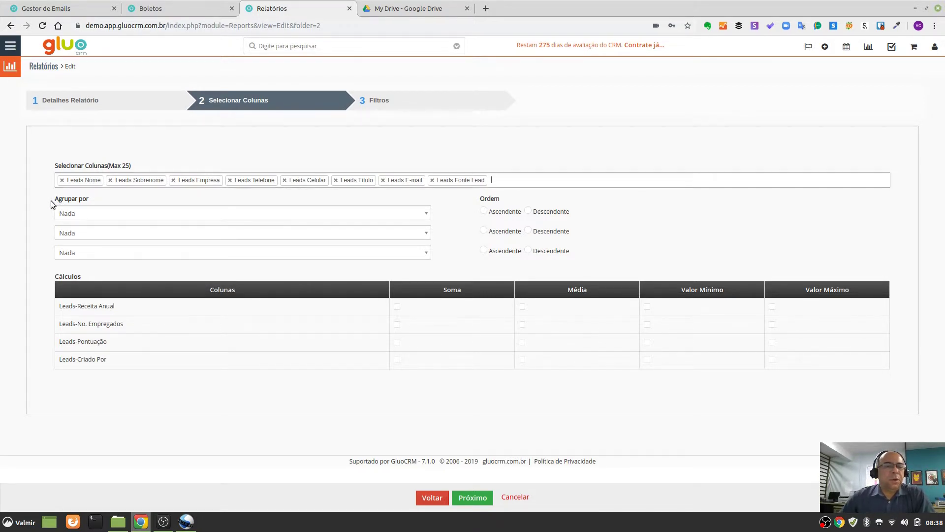
# - Group the report by Nome in ascending order (Ascendente)
pyautogui.click(689, 211)
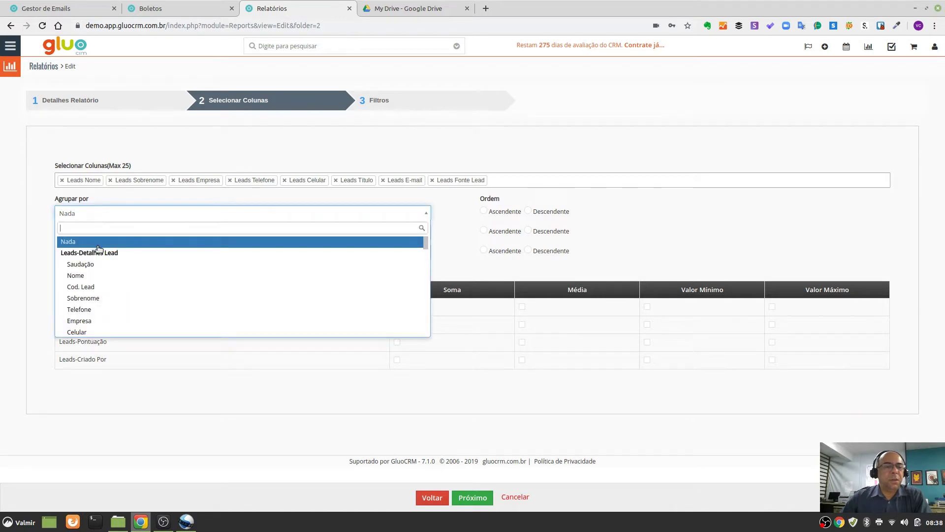
pyautogui.click(94, 278)
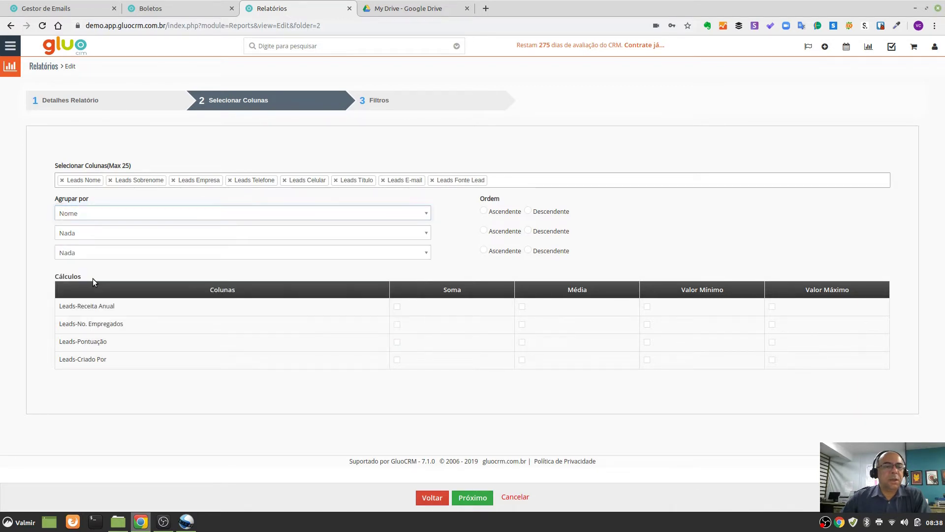
pyautogui.click(483, 211)
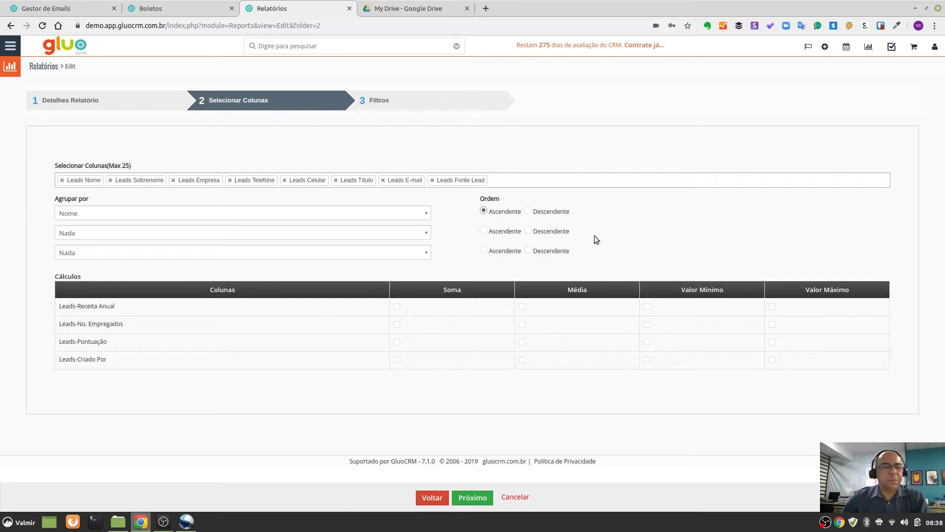
# - Examine the Cálculos table's columns and its sum, average, minimum and maximum options without enabling any
pyautogui.moveTo(46, 279); pyautogui.dragTo(80, 276)
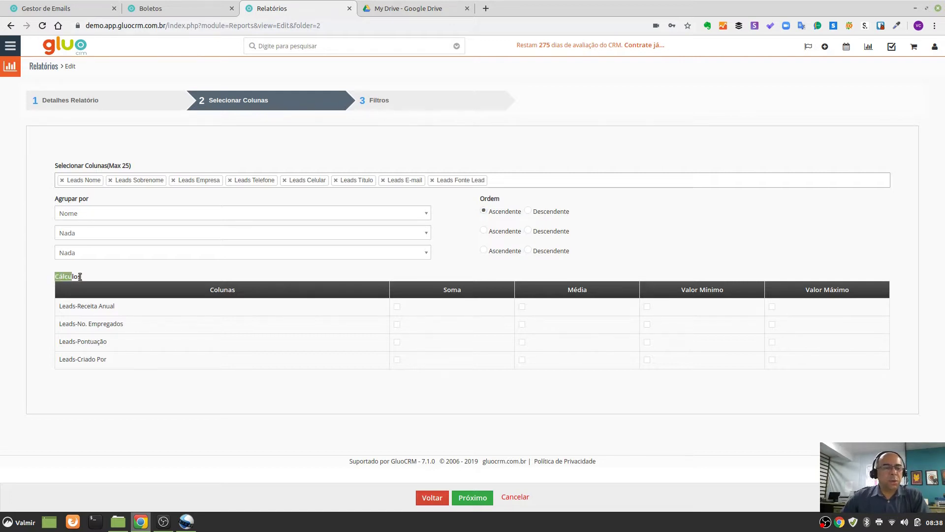
pyautogui.click(691, 230)
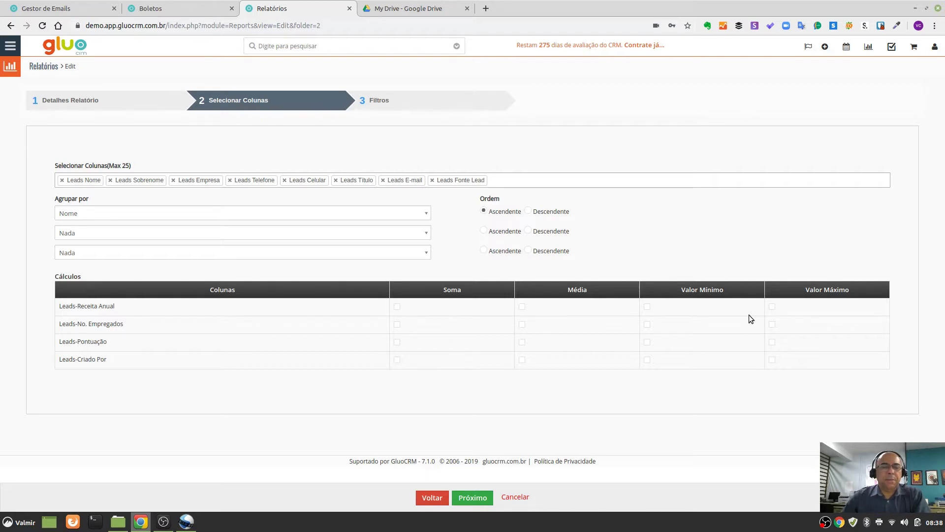
pyautogui.moveTo(77, 306); pyautogui.dragTo(91, 323)
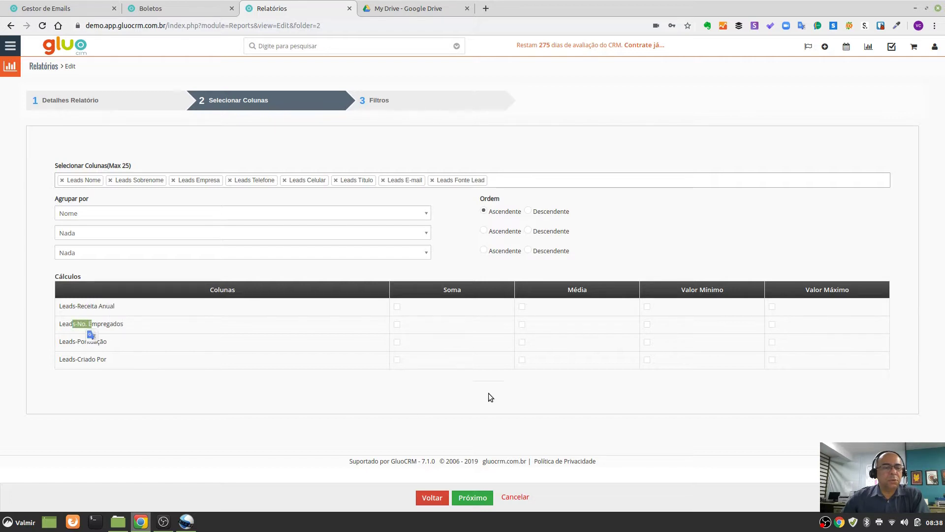
pyautogui.click(758, 239)
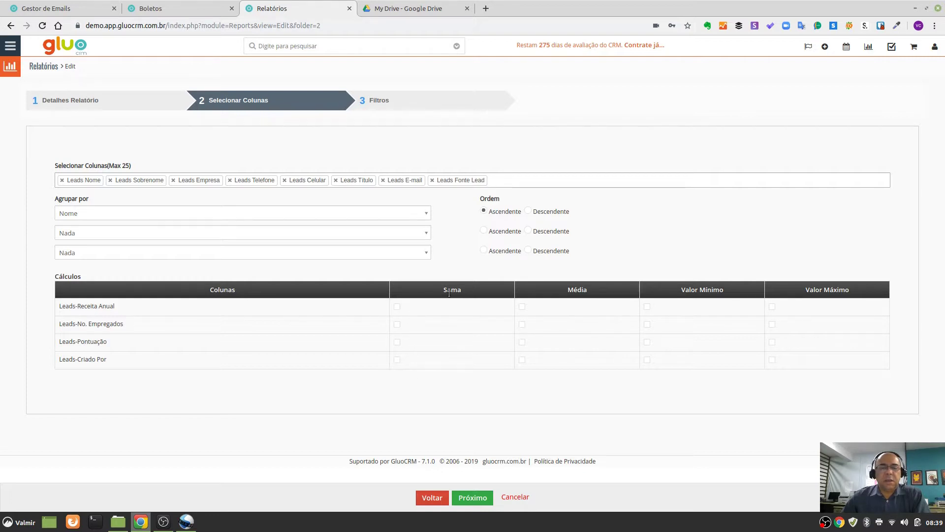
pyautogui.moveTo(444, 293); pyautogui.dragTo(475, 287)
pyautogui.moveTo(568, 290); pyautogui.dragTo(591, 294)
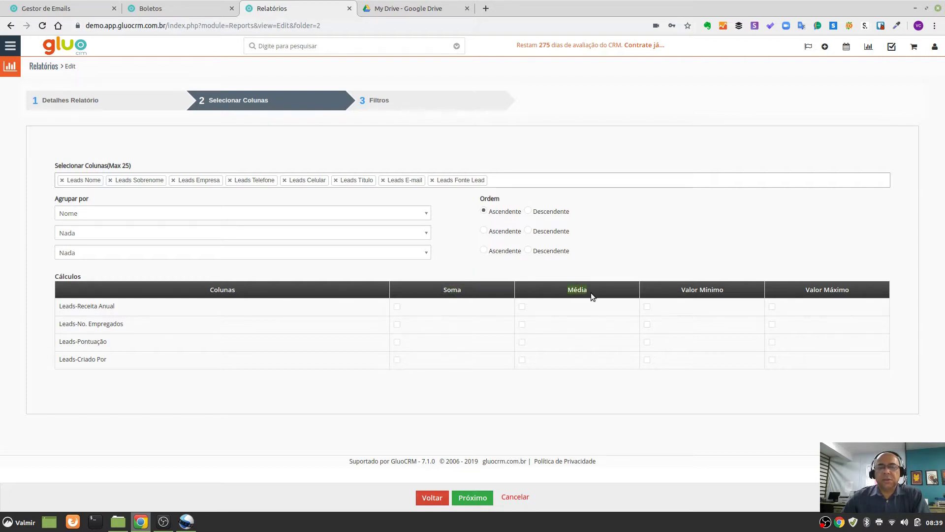
pyautogui.click(705, 284)
pyautogui.click(733, 327)
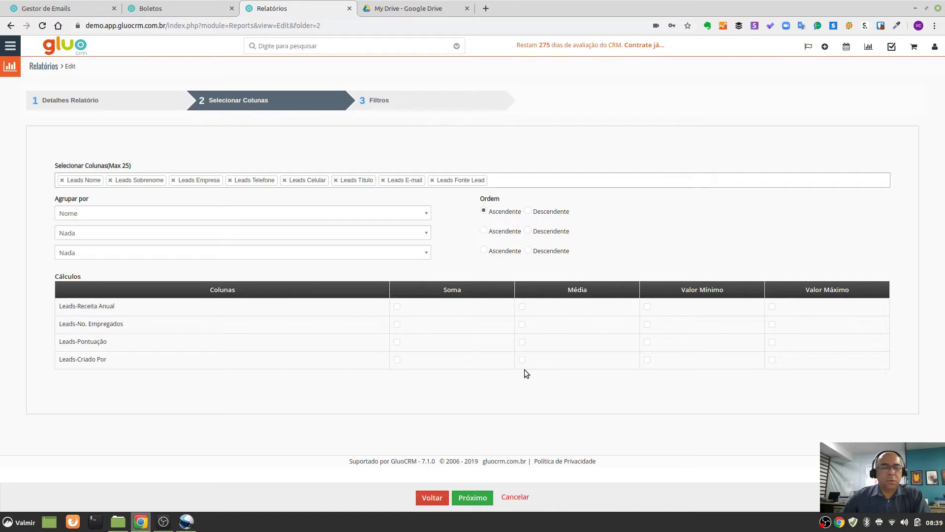
# - Continue to the report filters and examine the explanations of the "Todas as Condições" and "Quaisquer Condições" groups
pyautogui.click(474, 498)
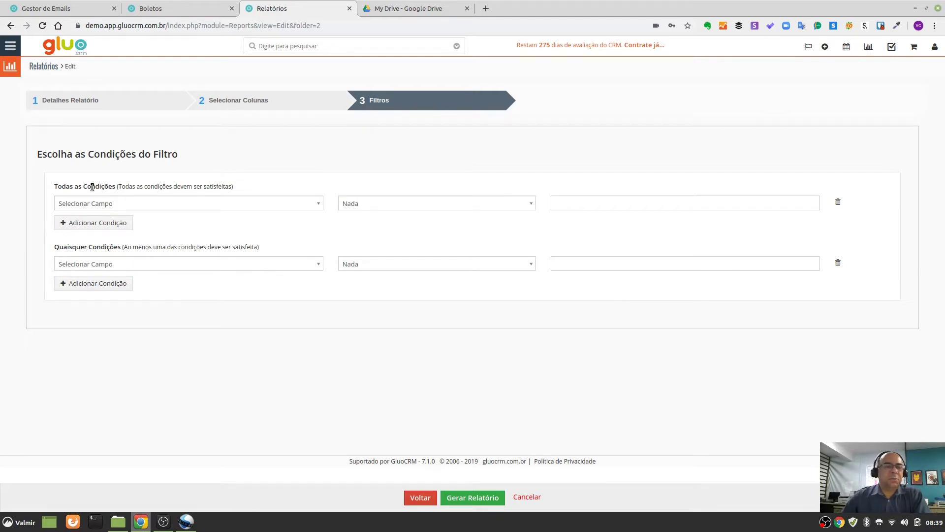
pyautogui.moveTo(54, 187); pyautogui.dragTo(232, 188)
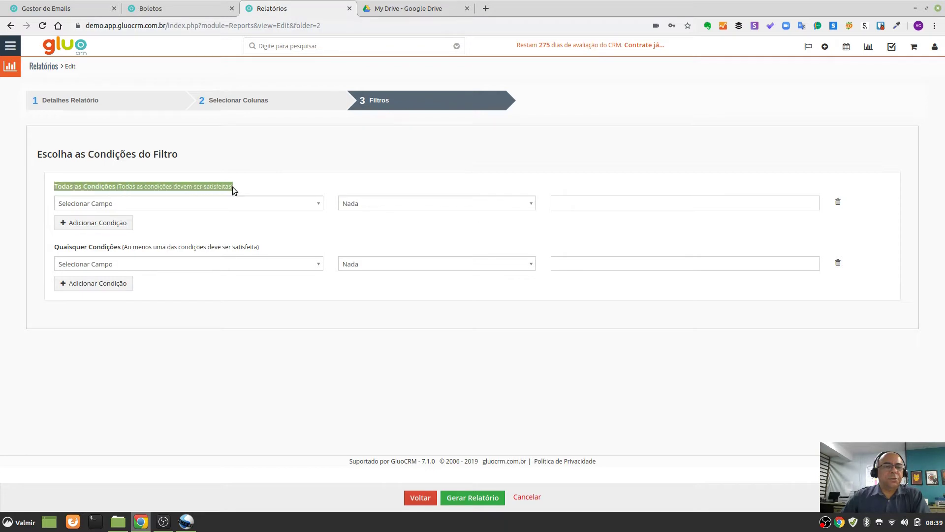
pyautogui.click(420, 163)
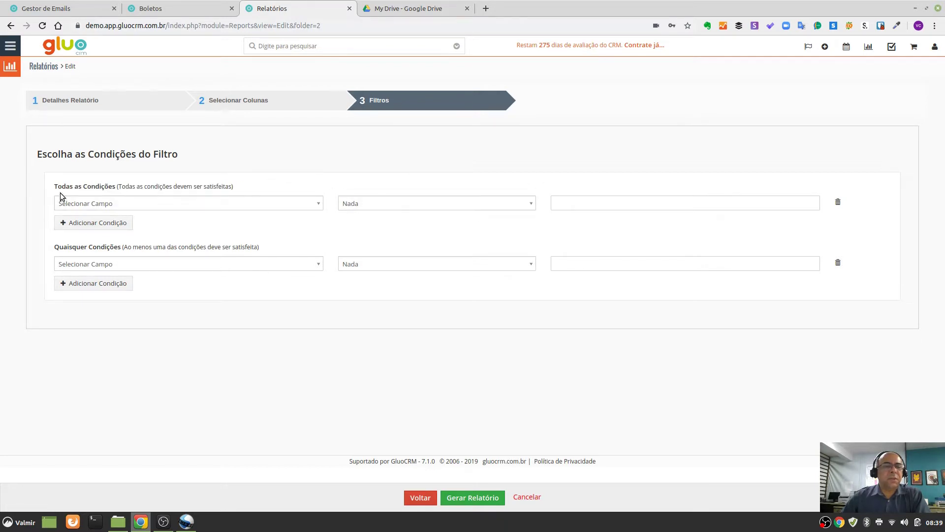
pyautogui.moveTo(52, 186); pyautogui.dragTo(125, 187)
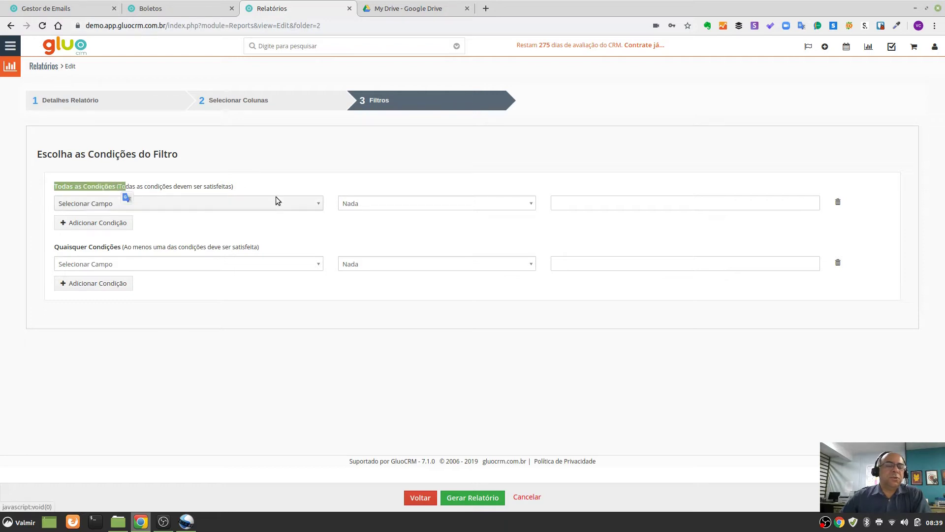
pyautogui.click(375, 170)
pyautogui.moveTo(181, 185); pyautogui.dragTo(227, 187)
pyautogui.click(367, 170)
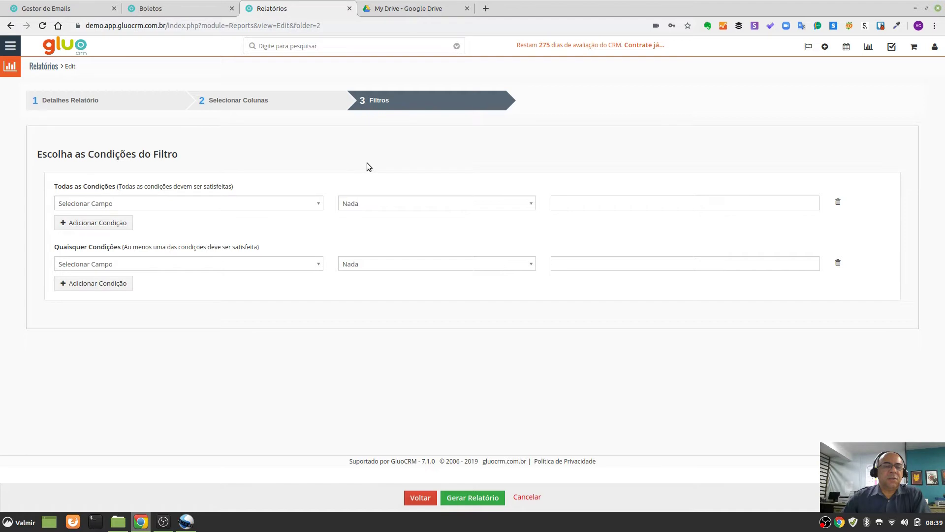
pyautogui.moveTo(53, 246); pyautogui.dragTo(157, 246)
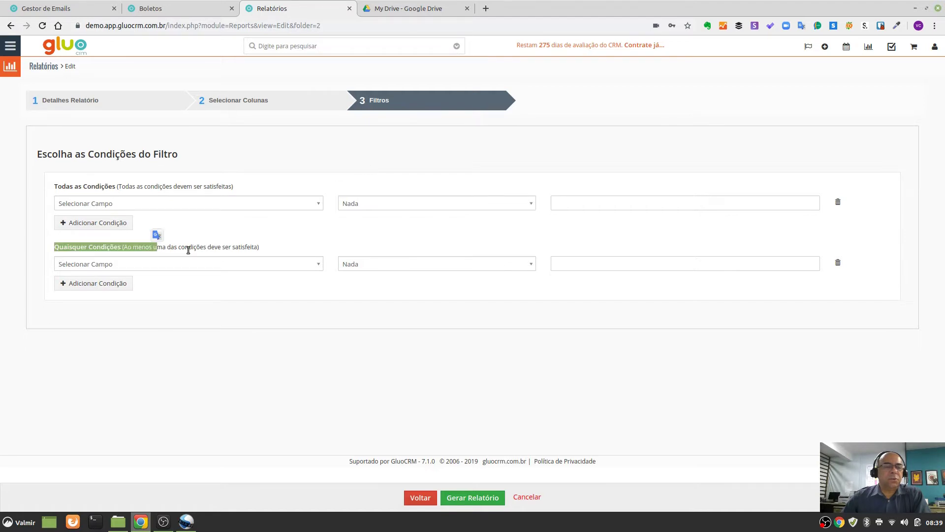
pyautogui.click(256, 251)
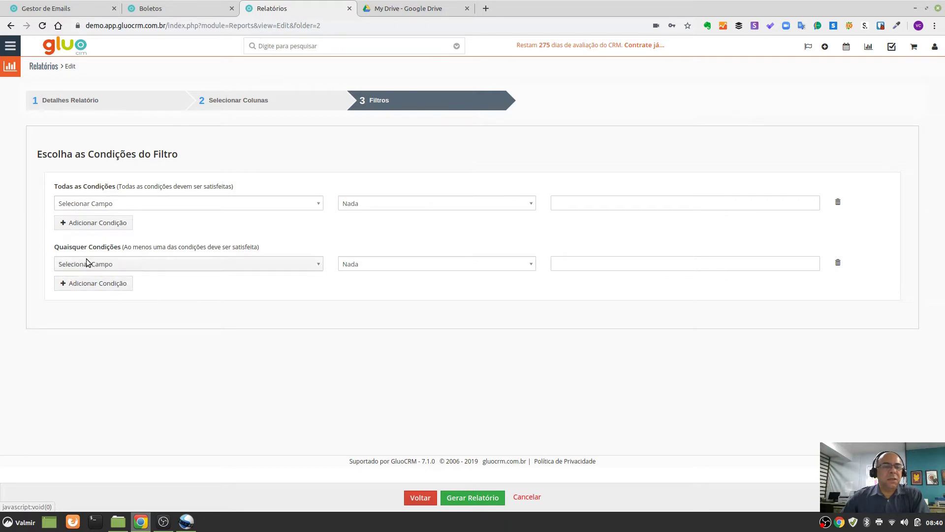
pyautogui.moveTo(154, 246); pyautogui.dragTo(246, 247)
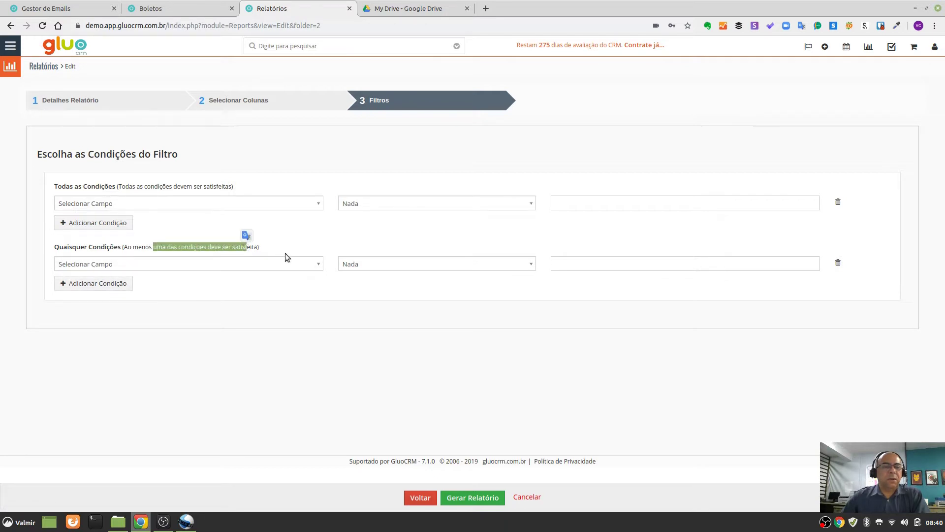
pyautogui.click(227, 313)
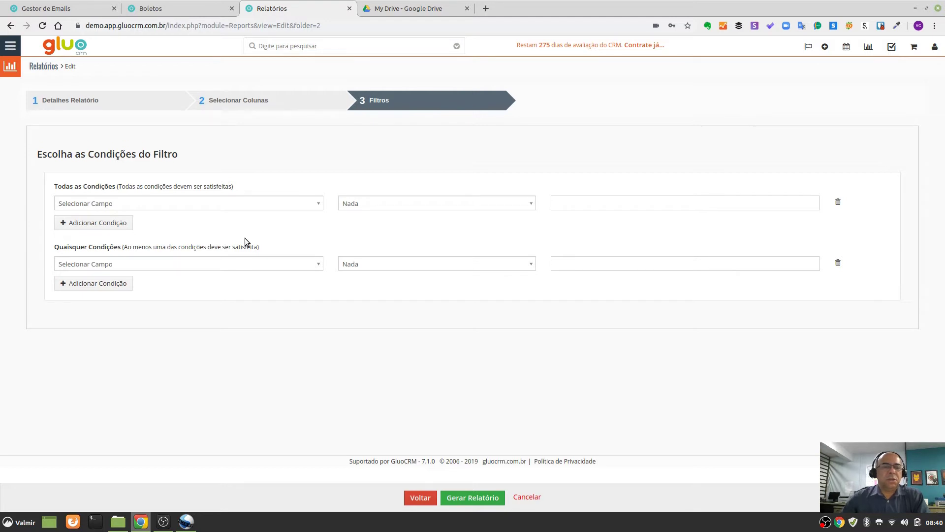
# - Add a "Todas as Condições" filter requiring (Leads) Cidade "Igual a" Curitiba, and generate the report
pyautogui.click(252, 200)
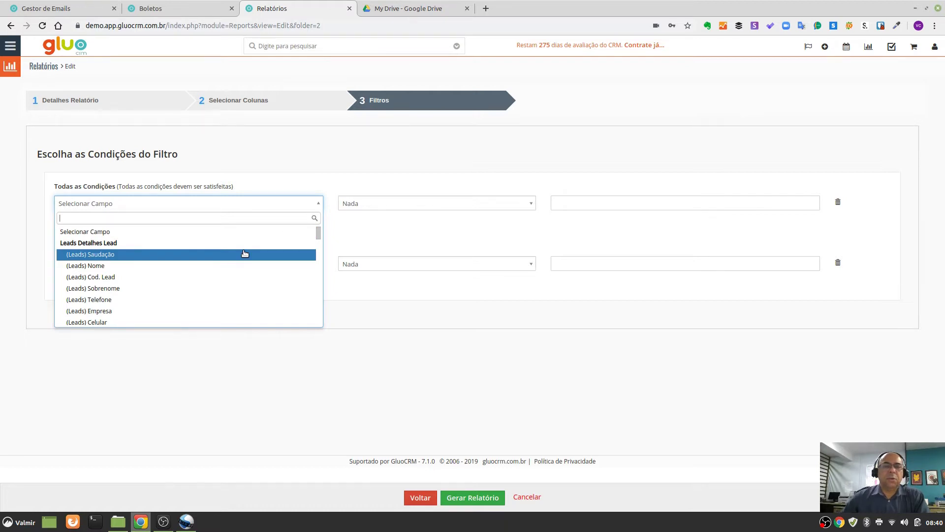
pyautogui.scroll(-4, 215, 277)
pyautogui.scroll(-1, 212, 282)
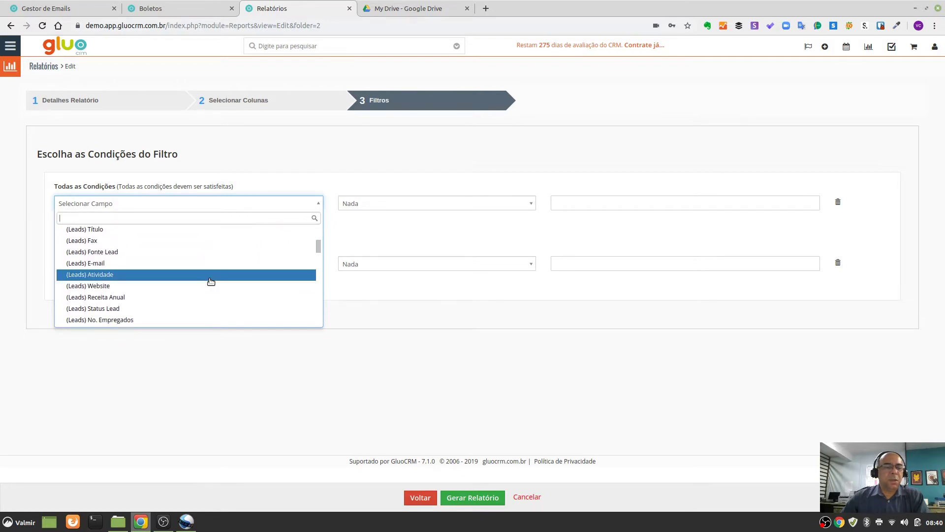
pyautogui.write('ci')
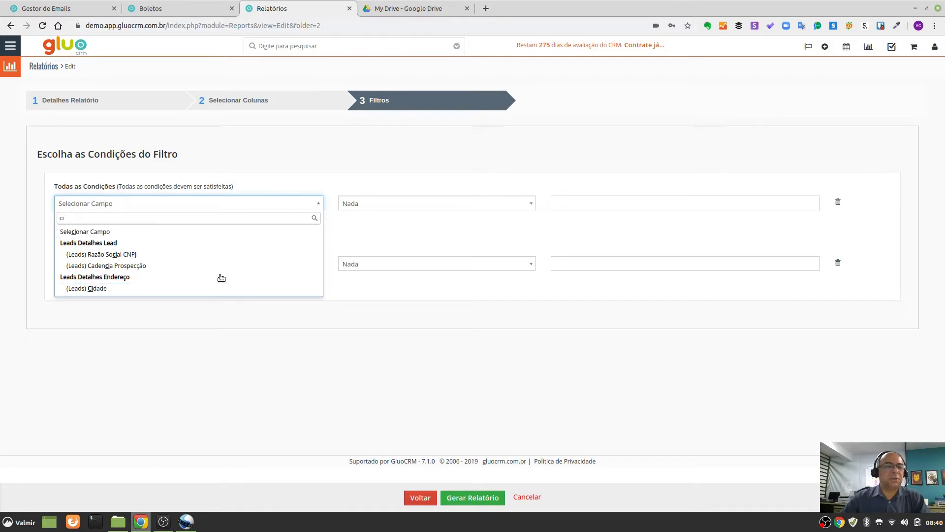
pyautogui.click(118, 290)
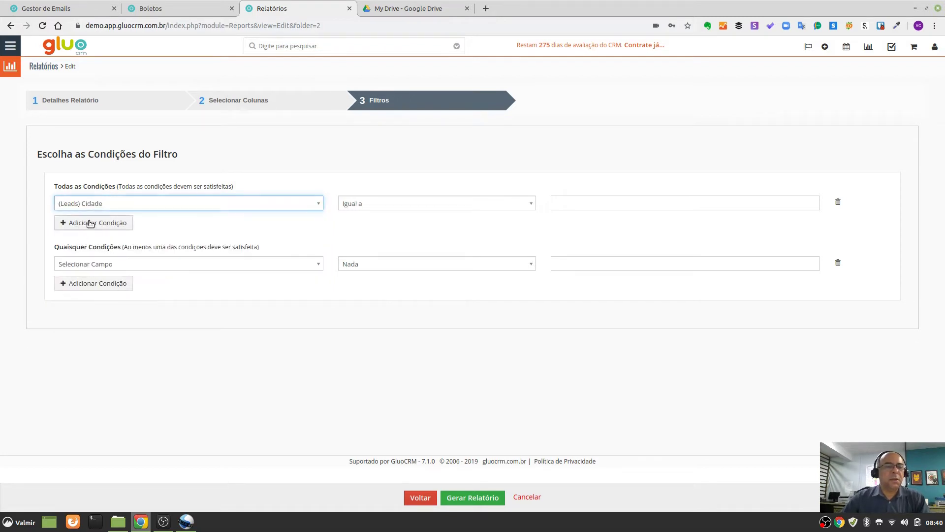
pyautogui.click(577, 202)
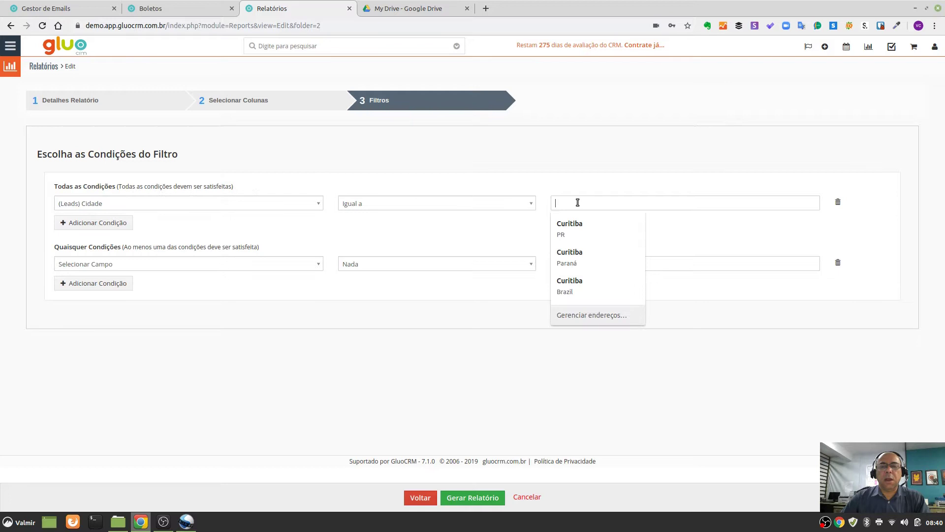
pyautogui.click(578, 218)
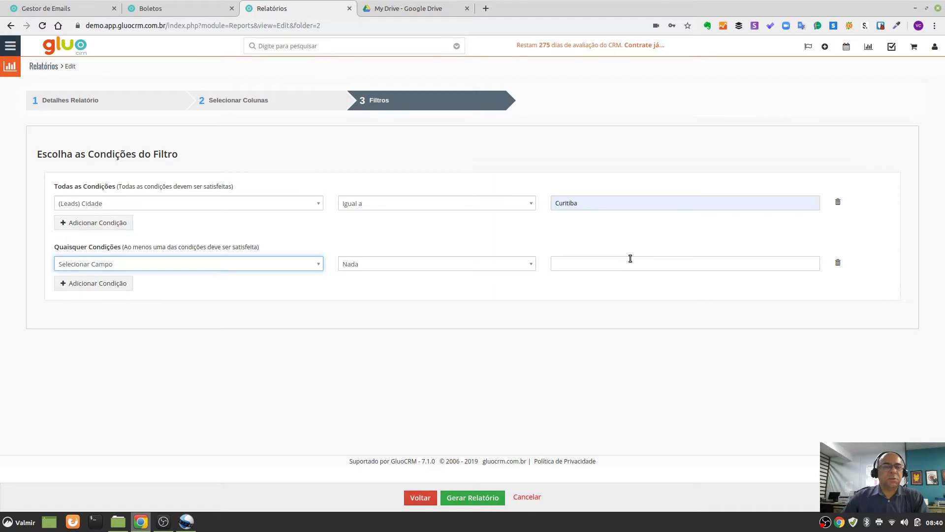
pyautogui.click(446, 327)
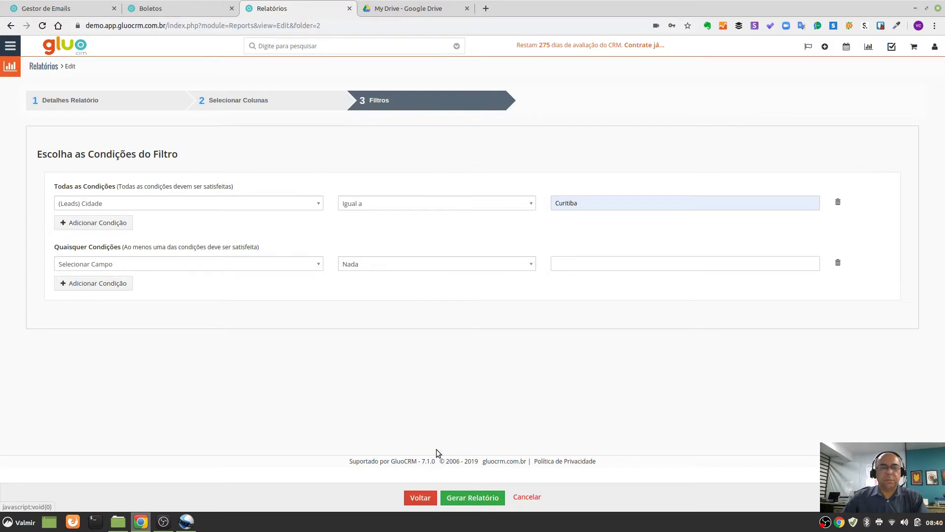
pyautogui.click(474, 499)
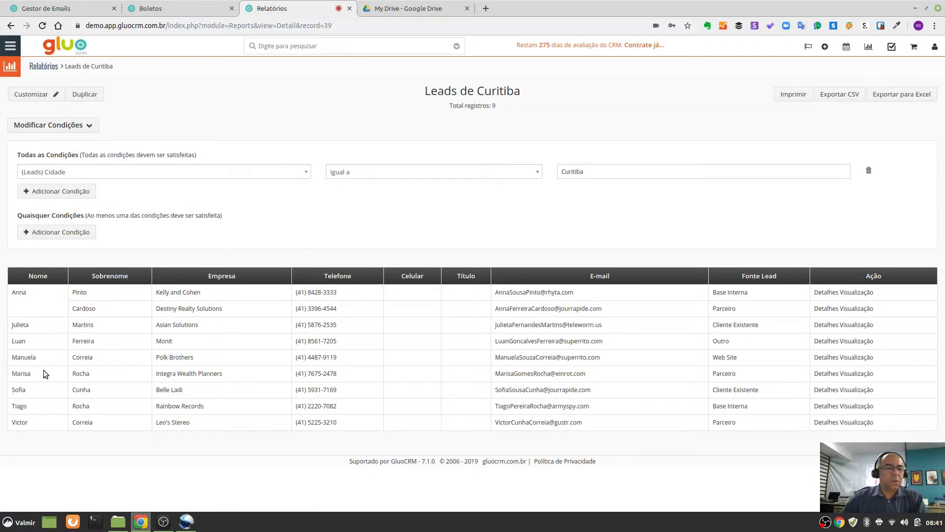
# - Examine the Nome grouping in the generated report, and reopen "Leads de Curitiba" from the reports list
pyautogui.doubleClick(15, 293)
pyautogui.moveTo(11, 325); pyautogui.dragTo(23, 326)
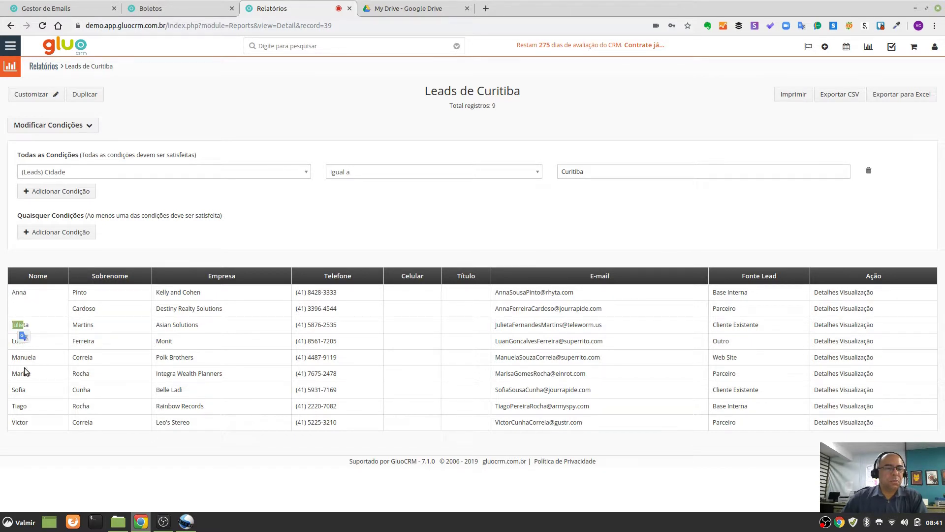
pyautogui.click(32, 407)
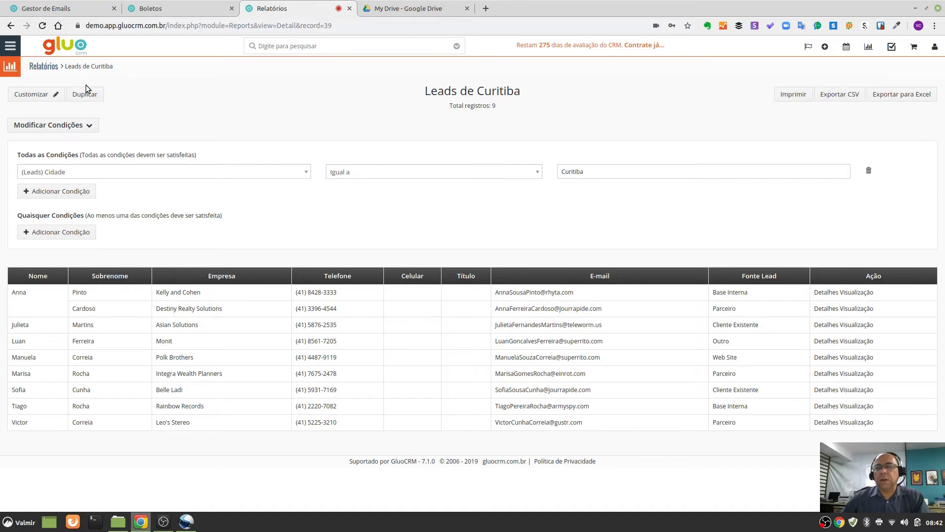
pyautogui.click(49, 67)
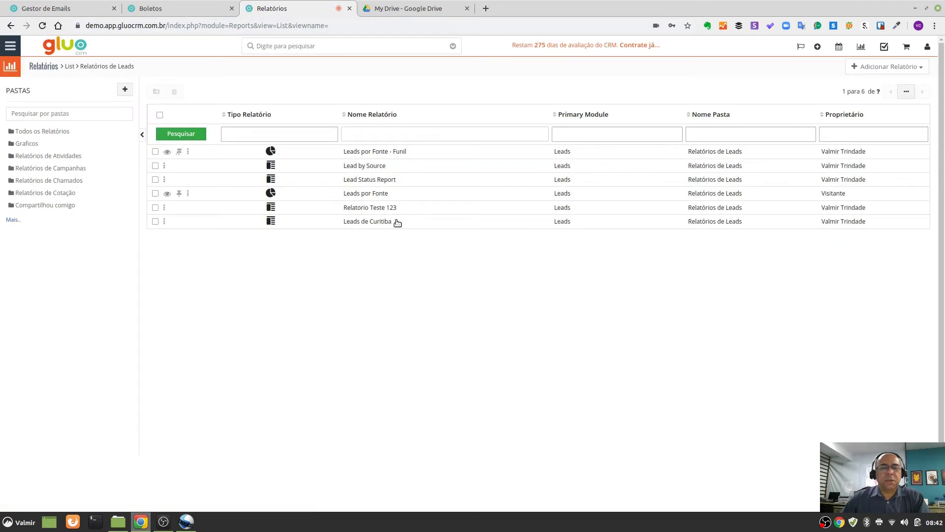
pyautogui.click(373, 222)
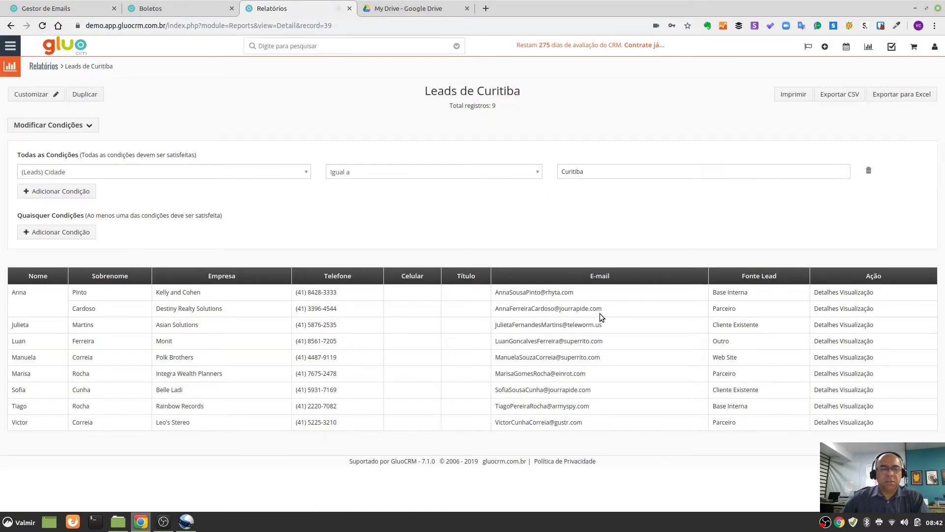
# - Return to the reports list and start a new chart report named "Leads Curitiba por Fonte"
pyautogui.click(44, 69)
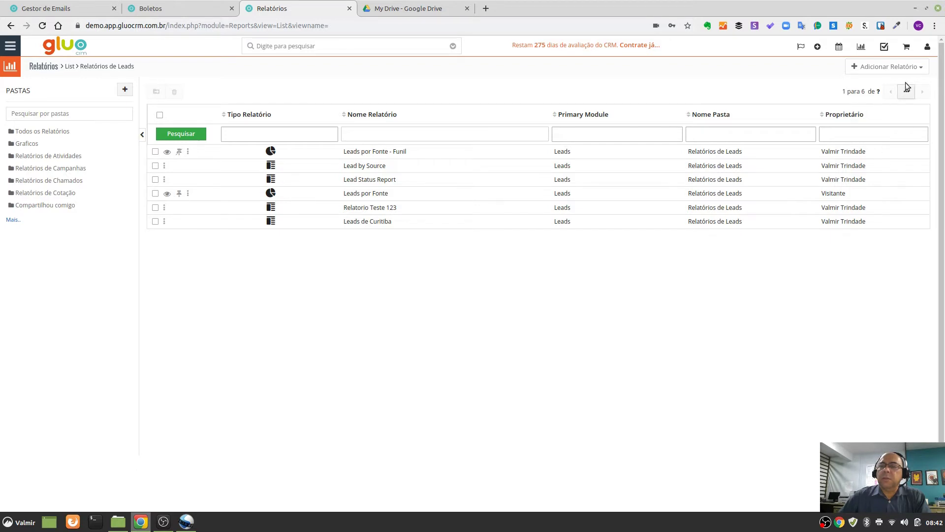
pyautogui.click(904, 67)
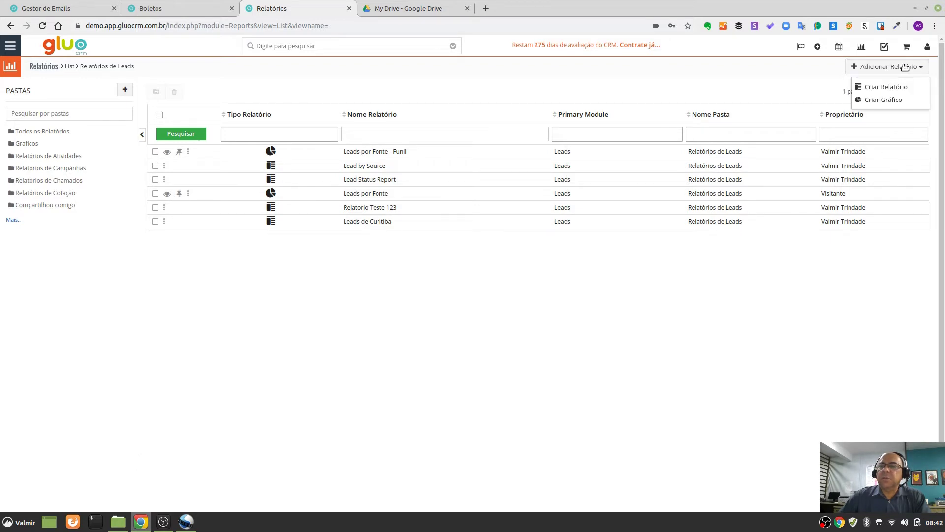
pyautogui.click(882, 100)
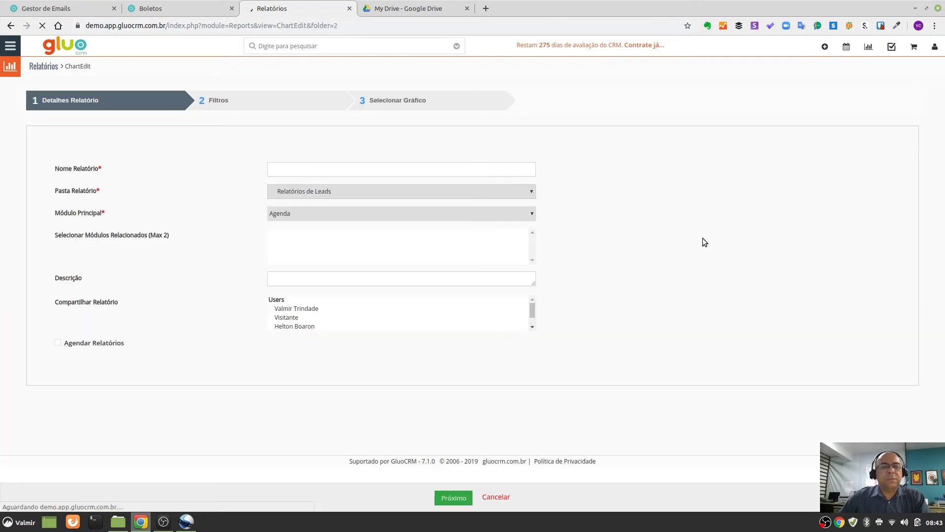
pyautogui.click(336, 169)
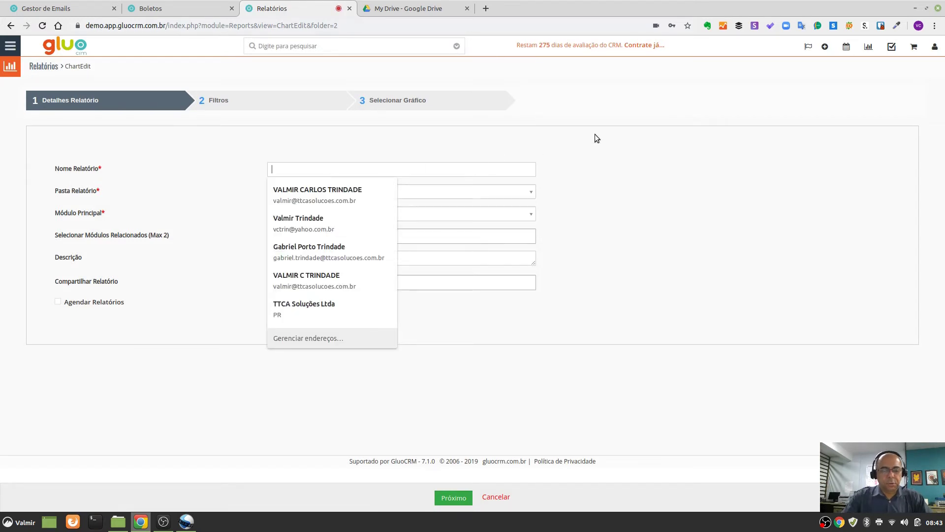
pyautogui.write('Lead')
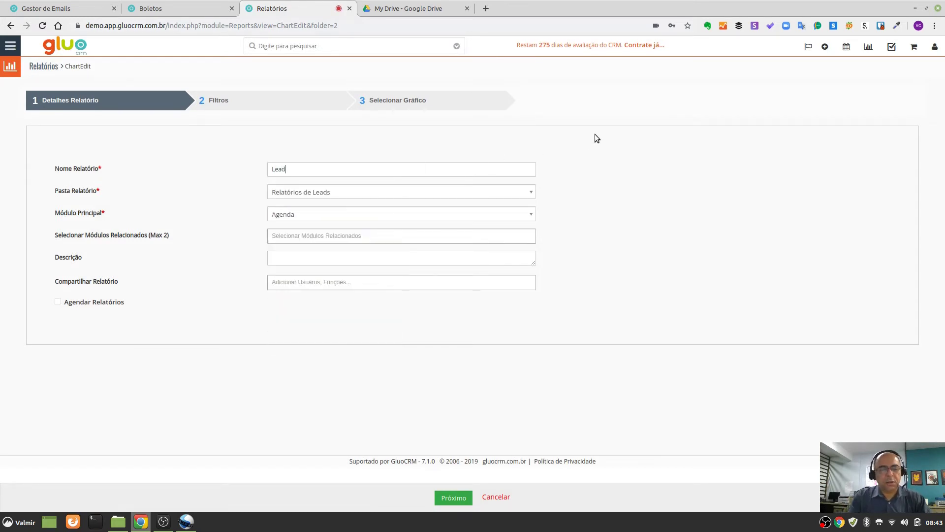
pyautogui.write('s de')
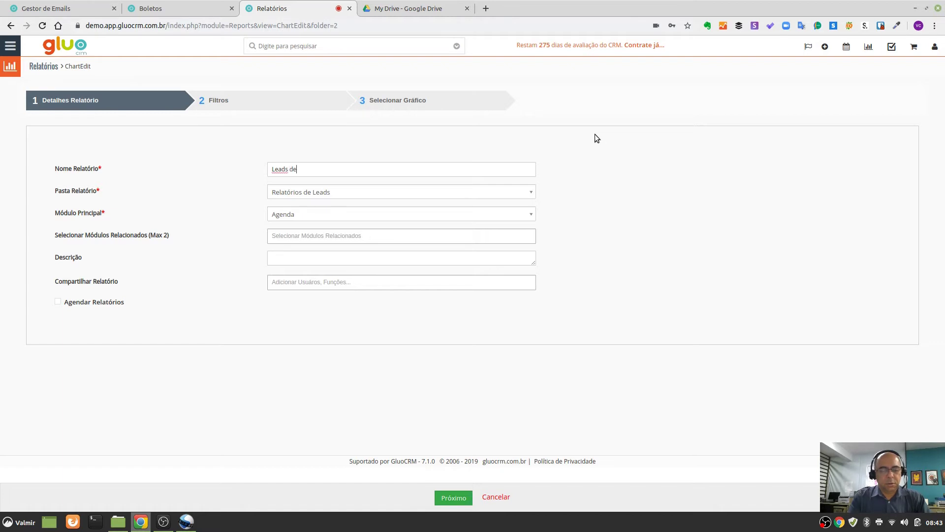
pyautogui.write(' Curitiba')
pyautogui.press('BackSpace')
pyautogui.press('BackSpace')
pyautogui.press('BackSpace')
pyautogui.press('BackSpace')
pyautogui.press('BackSpace')
pyautogui.press('BackSpace')
pyautogui.press('BackSpace')
pyautogui.press('BackSpace')
pyautogui.press('BackSpace')
pyautogui.press('BackSpace')
pyautogui.press('BackSpace')
pyautogui.write('Curitiba ')
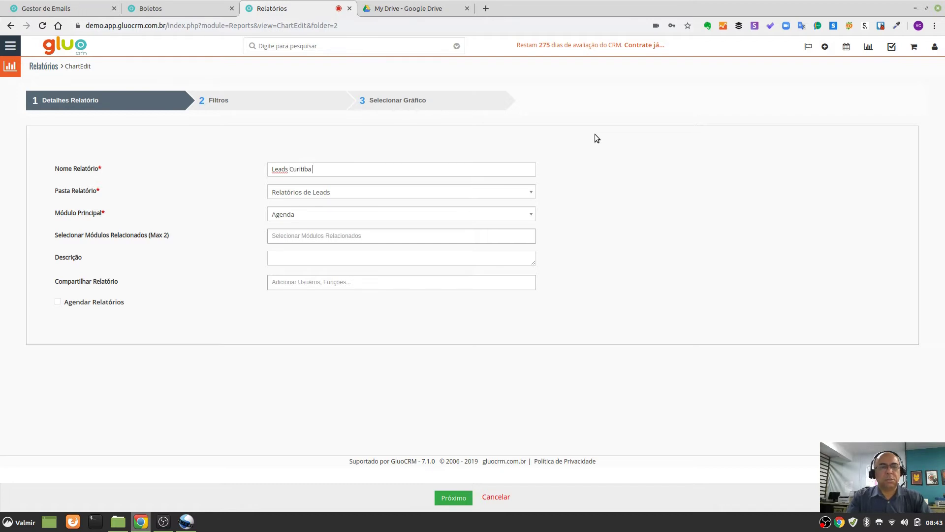
pyautogui.write('por Fonte')
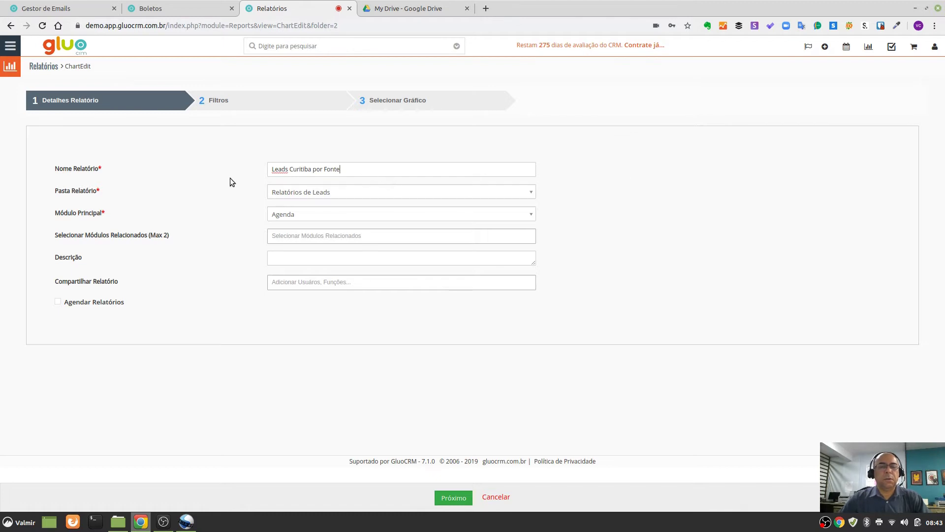
# - Copy the report name into the description and edit it to read "Leads de Curitiba por Fonte"
pyautogui.hotkey('ctrl', 'a')
pyautogui.hotkey('ctrl', 'c')
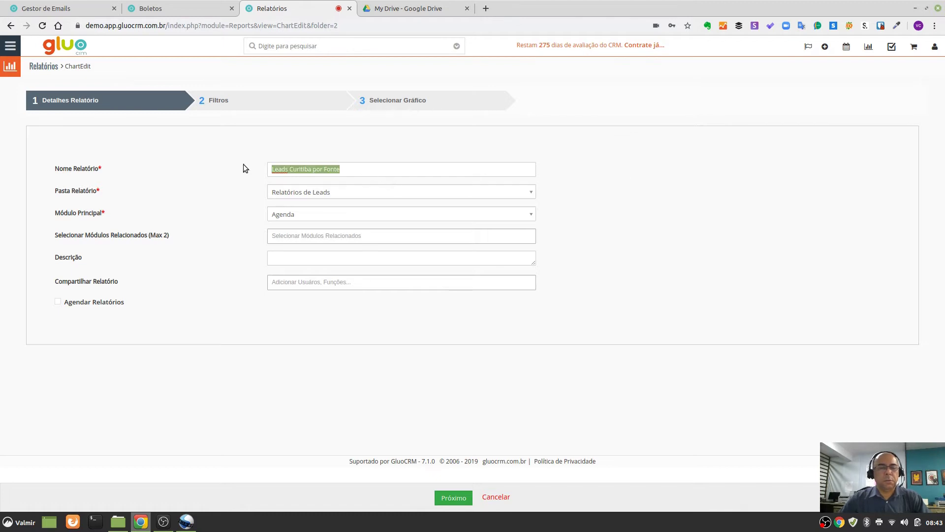
pyautogui.click(302, 258)
pyautogui.hotkey('ctrl', 'v')
pyautogui.click(287, 256)
pyautogui.write('de')
pyautogui.click(383, 258)
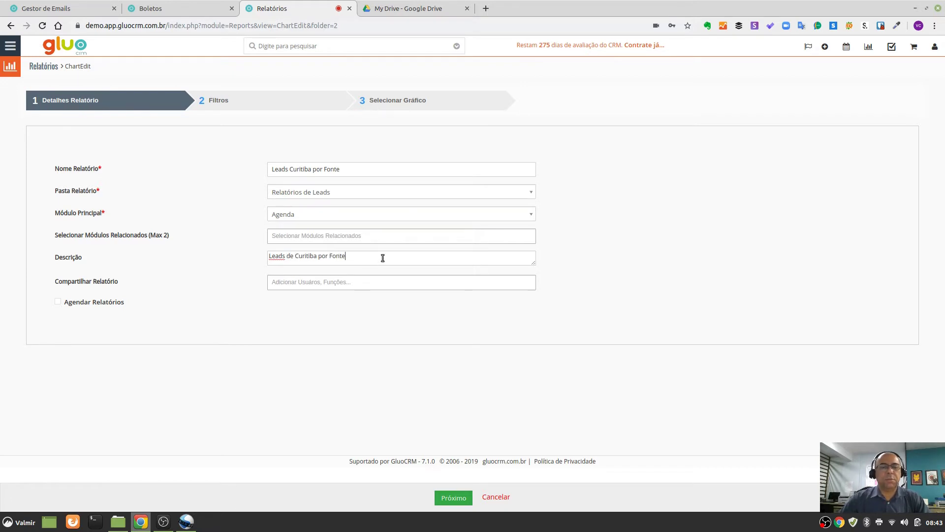
# - Set the chart's folder to Graficos and its main module to Leads, and continue to the filters
pyautogui.click(330, 195)
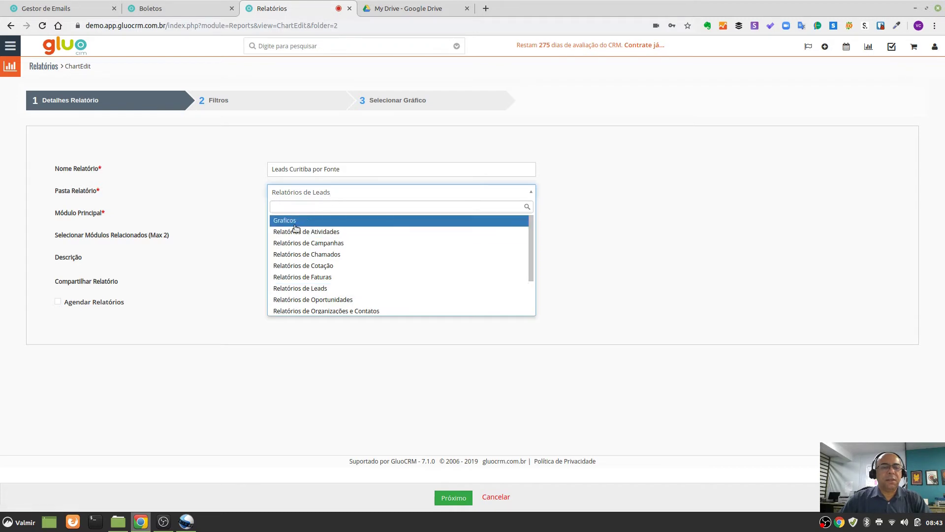
pyautogui.click(304, 221)
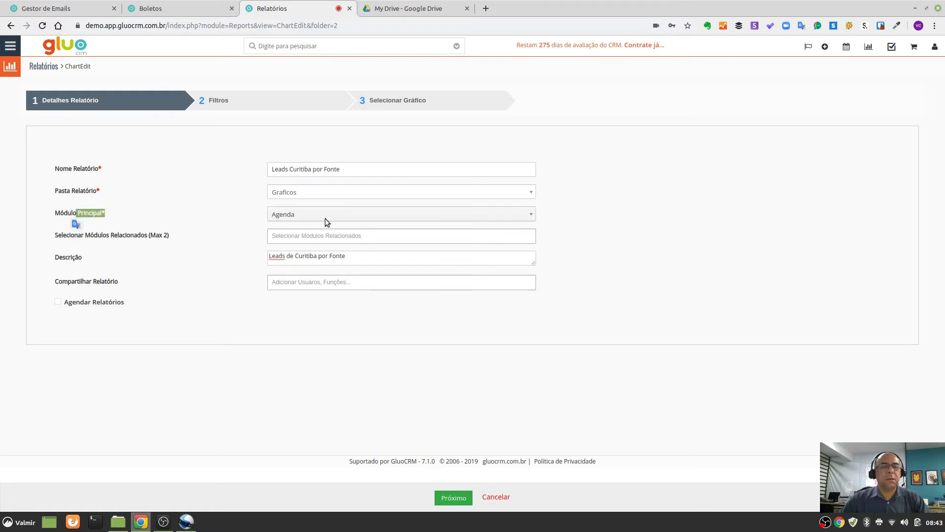
pyautogui.click(305, 214)
pyautogui.write('lea')
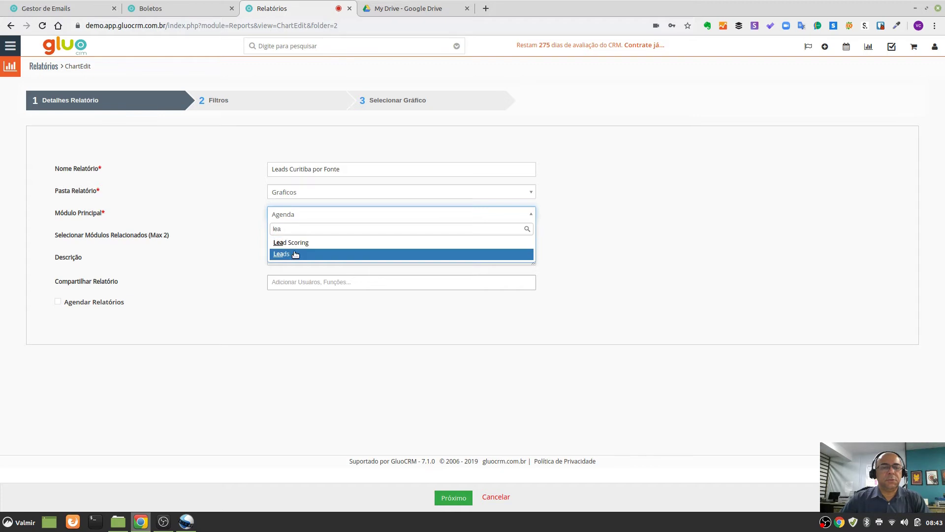
pyautogui.click(295, 254)
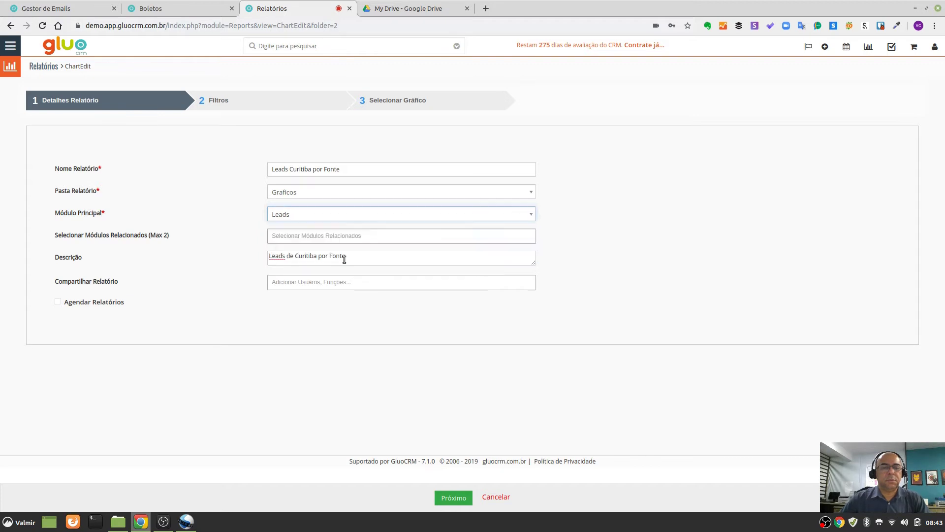
pyautogui.doubleClick(115, 283)
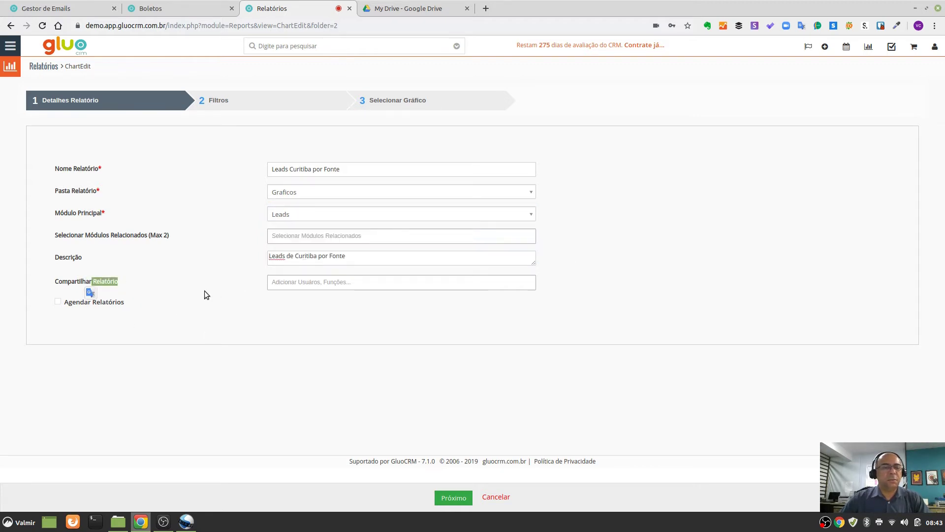
pyautogui.click(77, 305)
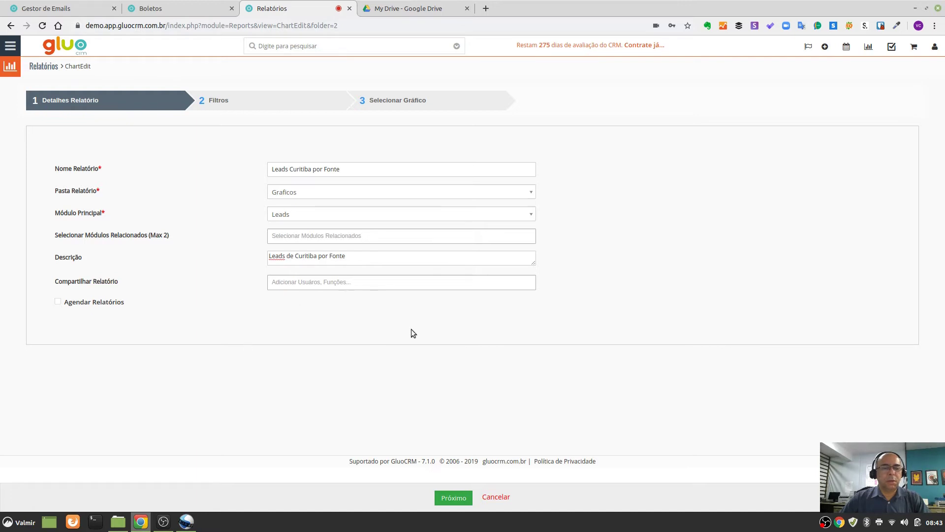
pyautogui.click(455, 500)
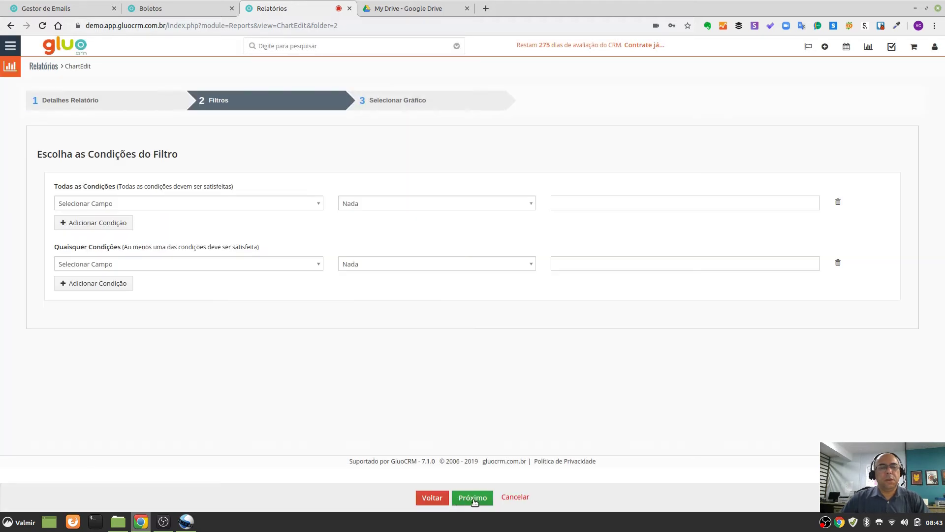
# - Add a "Todas as Condições" filter requiring (Leads) Cidade "Igual a" Curitiba, and continue to the chart selection
pyautogui.click(136, 207)
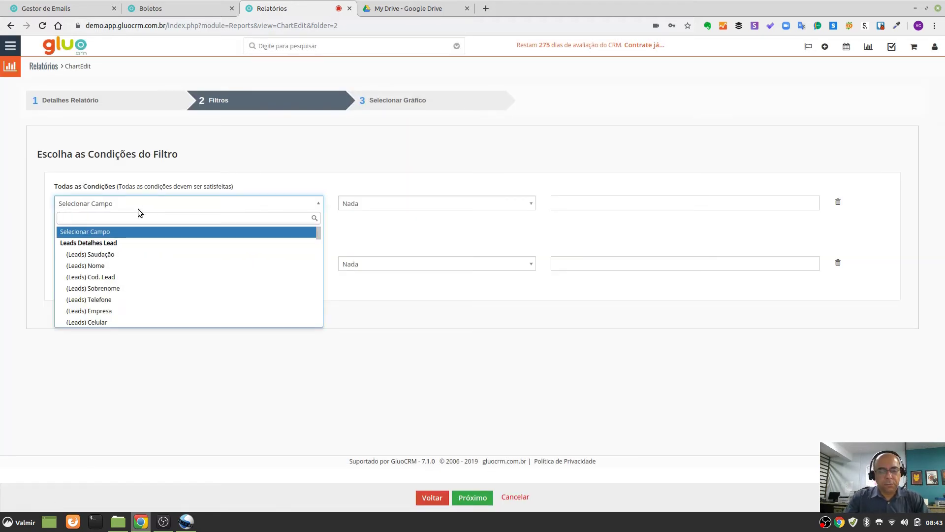
pyautogui.write('cid')
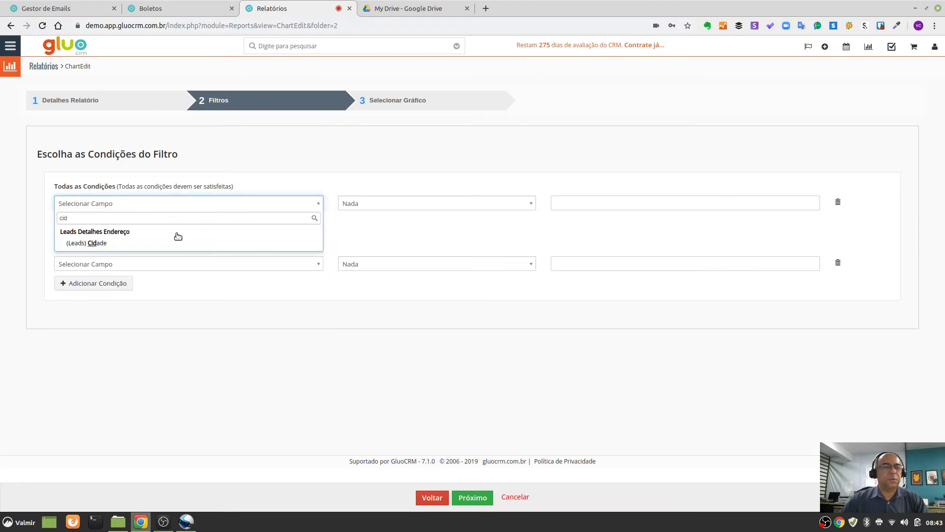
pyautogui.click(122, 245)
pyautogui.click(585, 203)
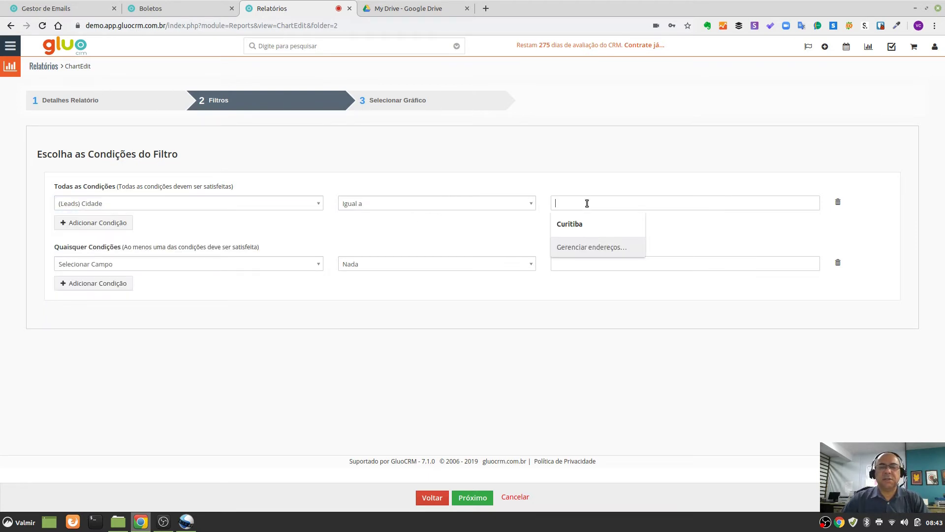
pyautogui.click(587, 226)
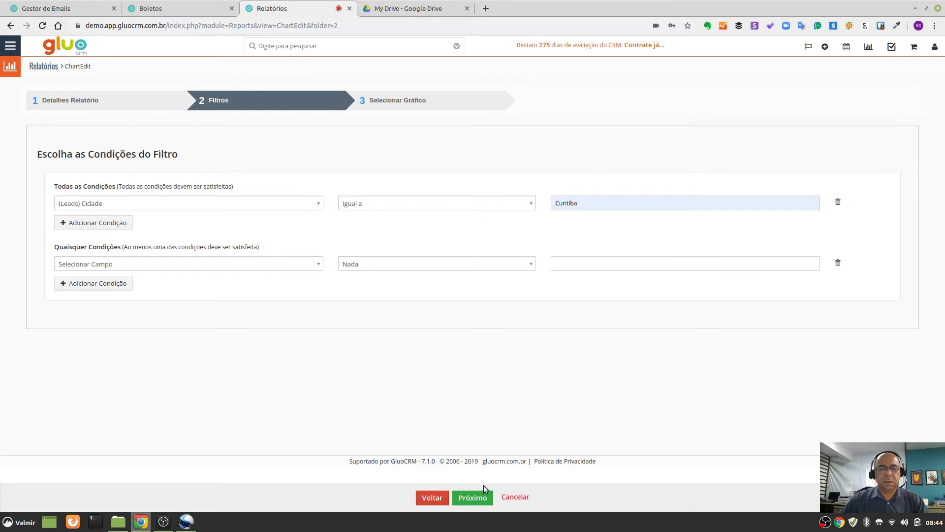
pyautogui.click(477, 498)
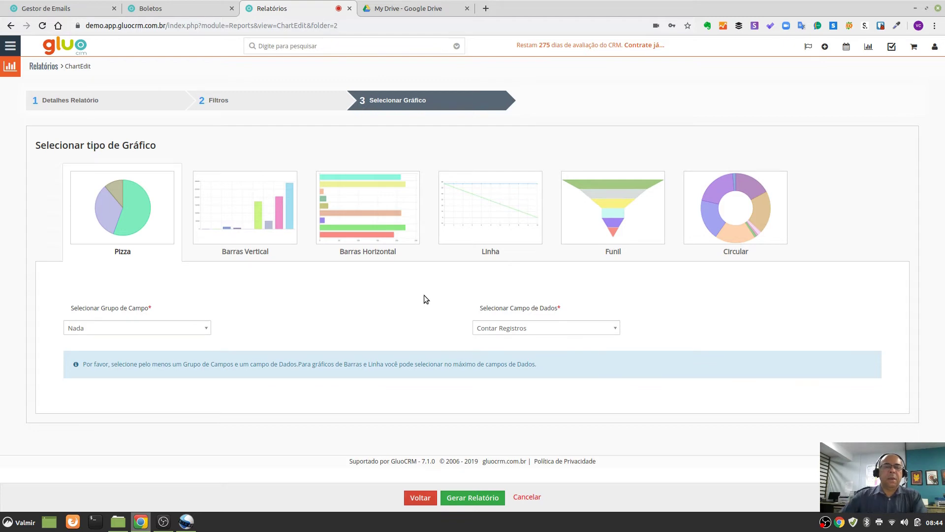
# - Choose the Barras Horizontal chart type and group it by the Fonte Lead field
pyautogui.click(359, 203)
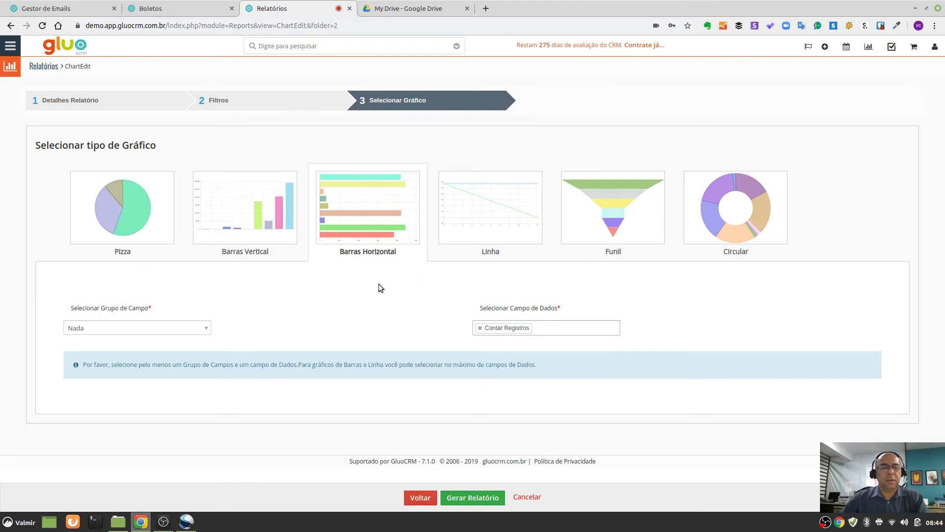
pyautogui.click(123, 325)
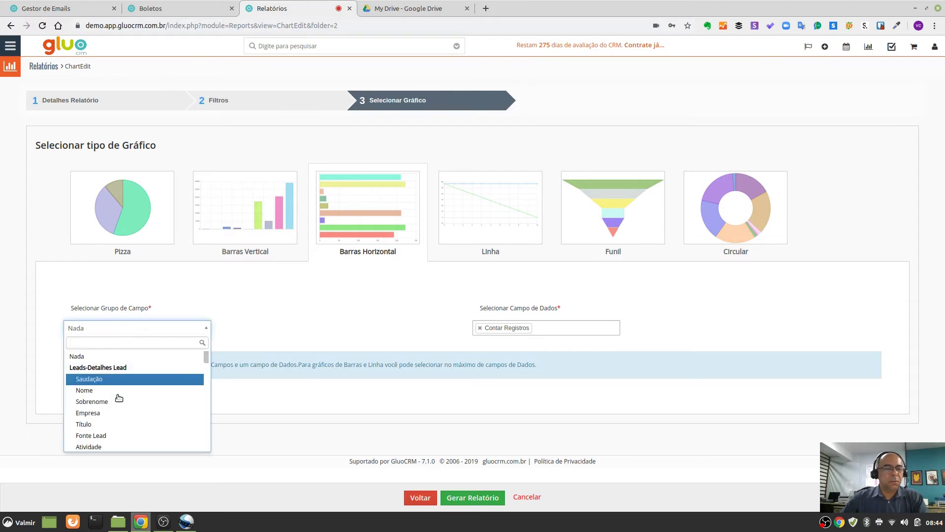
pyautogui.click(110, 437)
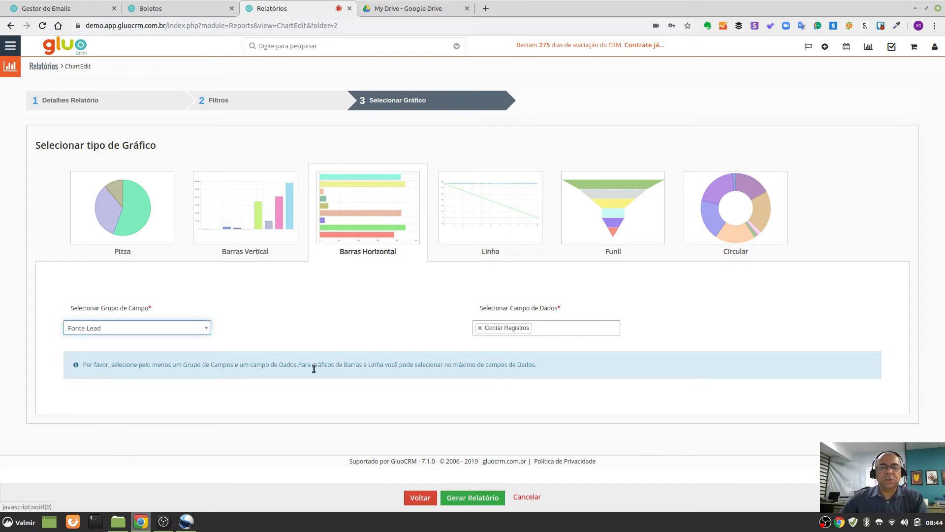
# - Look through the data field options, keep Contar Registros, and generate the chart to inspect its Base Interna bar
pyautogui.click(547, 325)
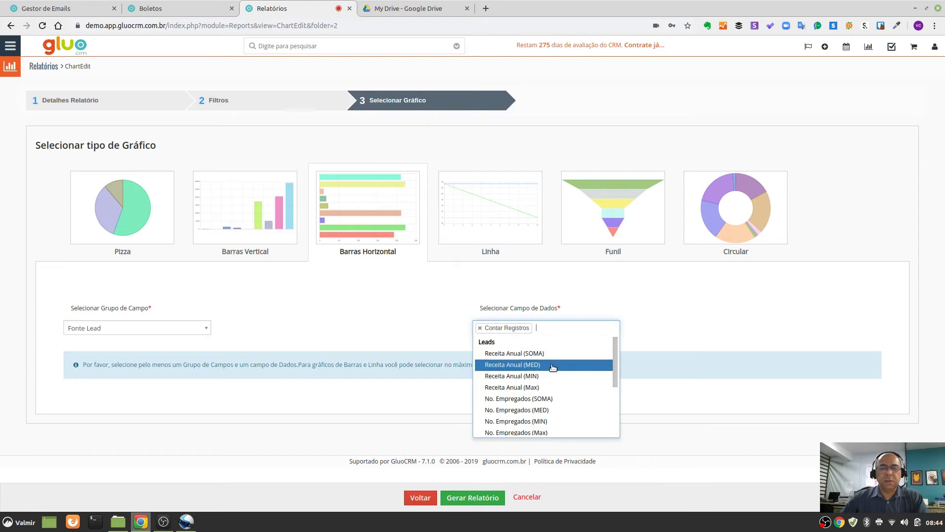
pyautogui.scroll(-5, 557, 372)
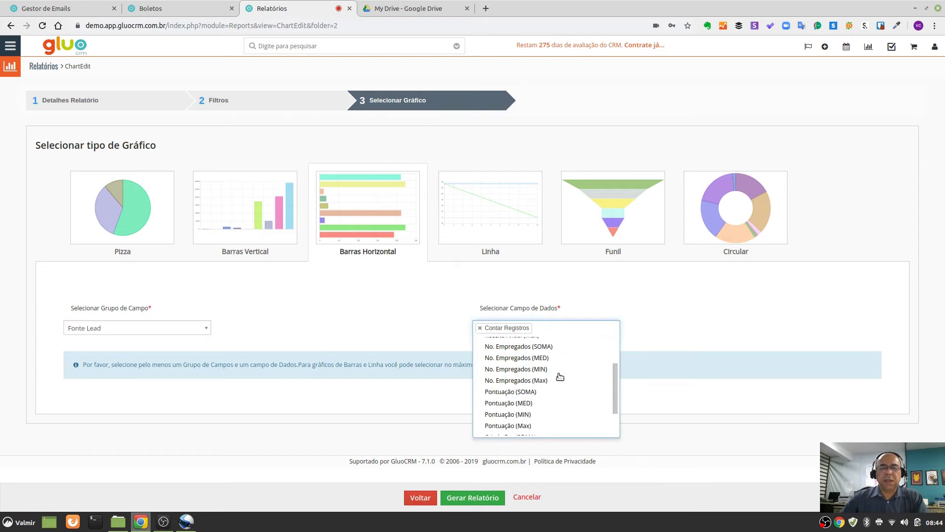
pyautogui.scroll(2, 558, 378)
pyautogui.click(762, 297)
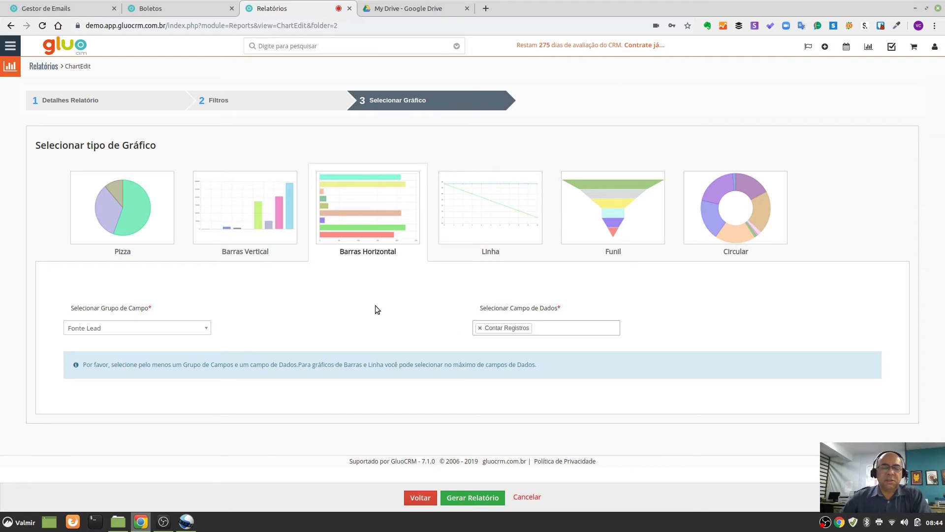
pyautogui.click(458, 499)
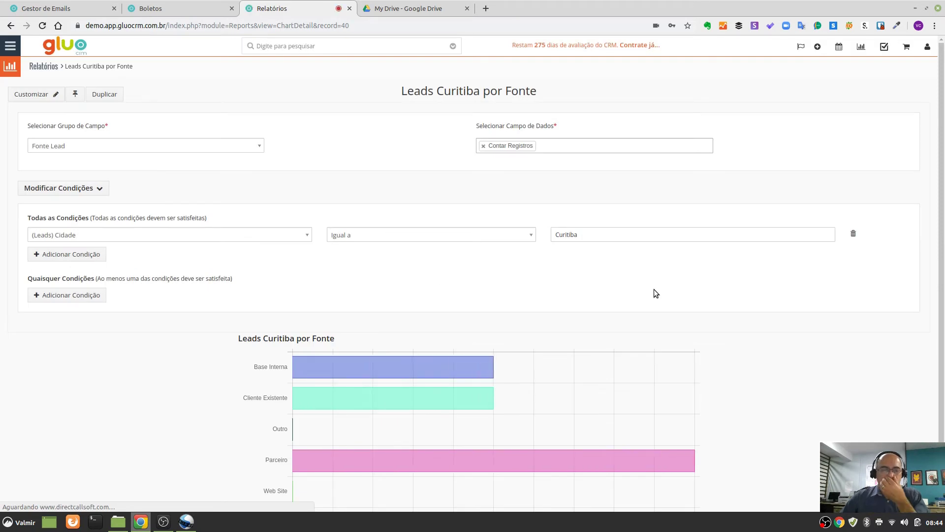
pyautogui.scroll(-1, 678, 310)
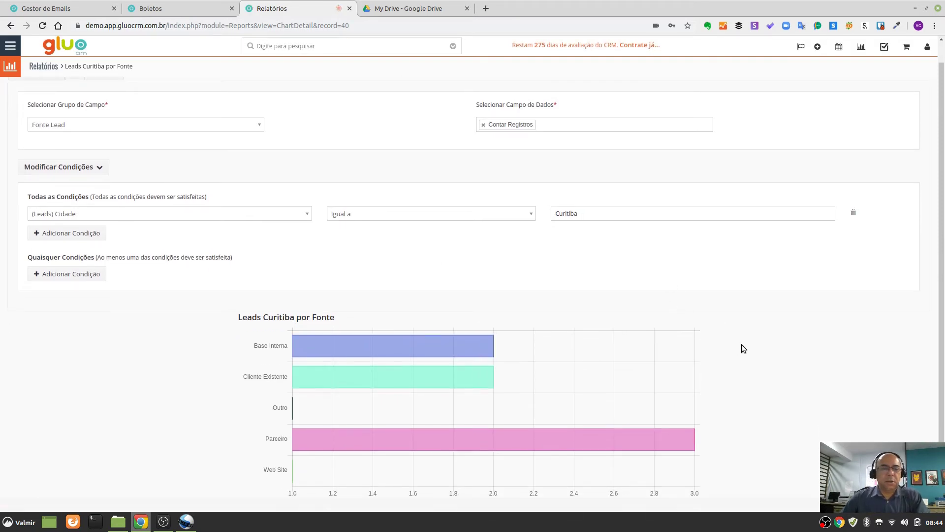
pyautogui.moveTo(418, 351)
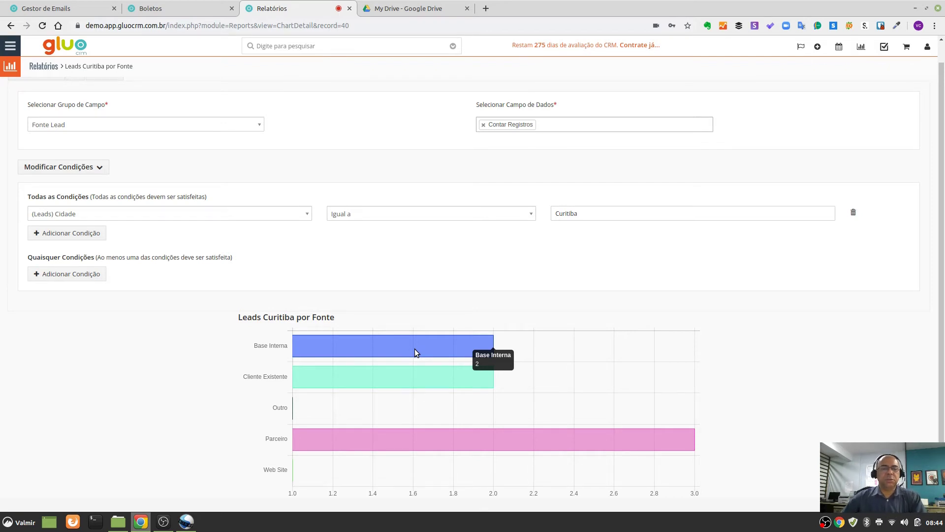
# - Examine the remaining bars of the Leads Curitiba por Fonte chart, from Cliente Existente down to Web Site
pyautogui.moveTo(354, 380)
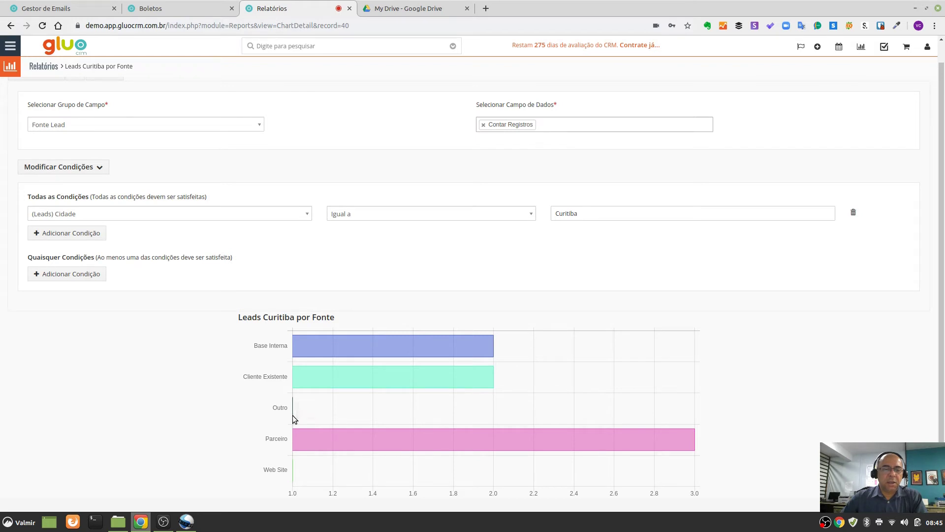
pyautogui.moveTo(305, 440)
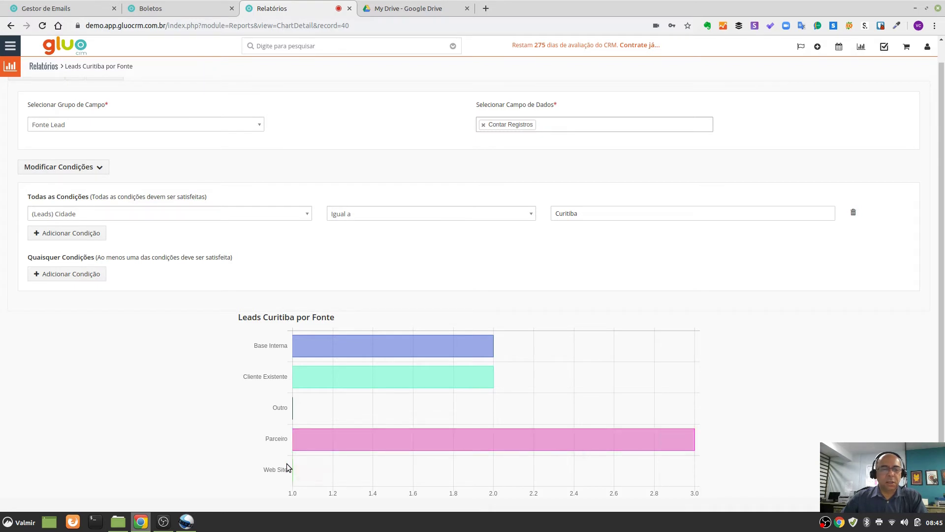
pyautogui.moveTo(291, 464)
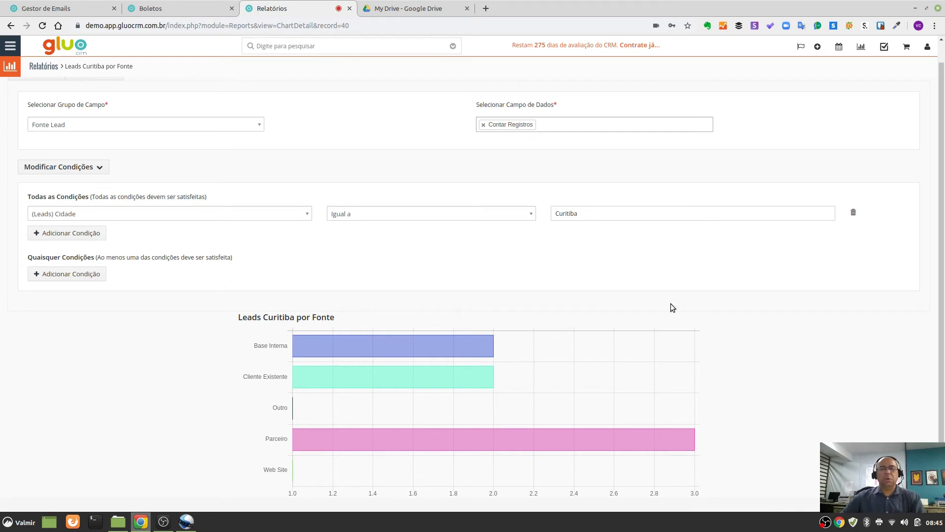
pyautogui.scroll(2, 619, 298)
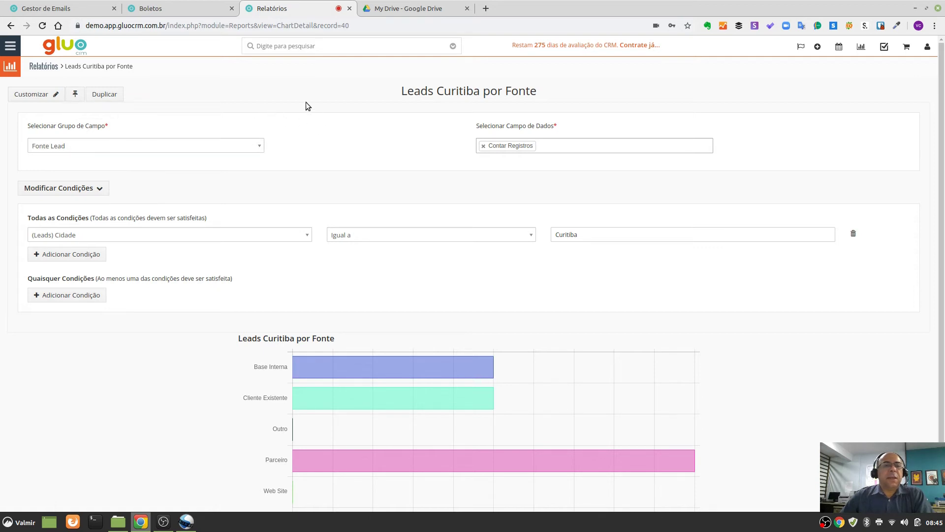
# - Open the CRM dashboard at demo.app.gluocrm.com.br in a new browser tab placed right after the Relatórios tab
pyautogui.click(8, 50)
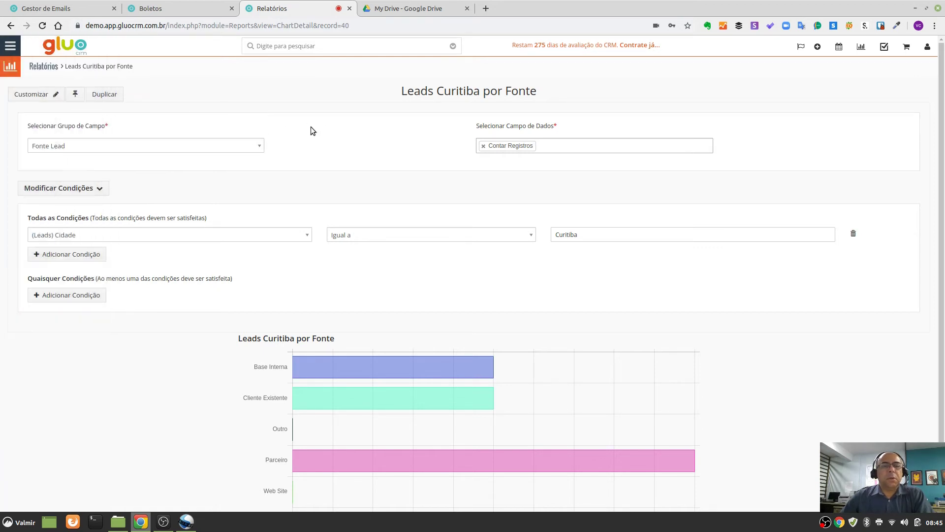
pyautogui.click(486, 8)
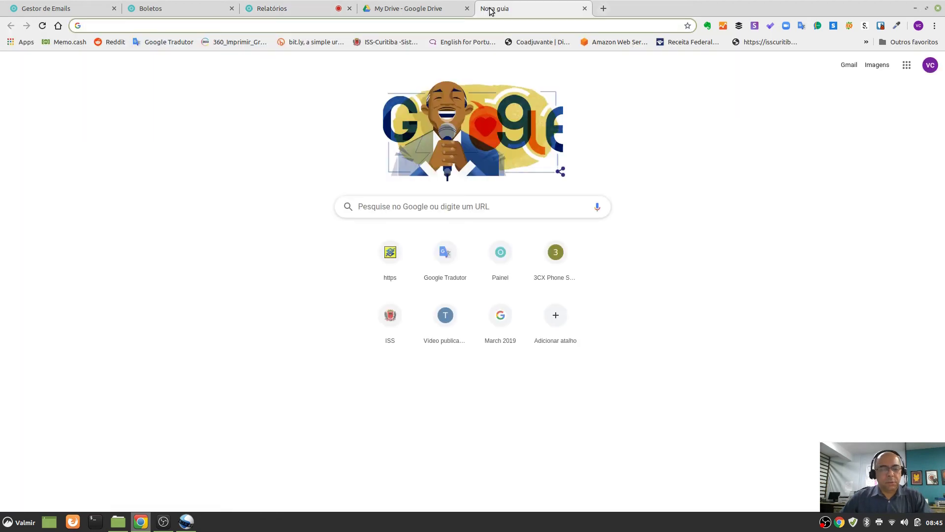
pyautogui.write('dem')
pyautogui.press('Return')
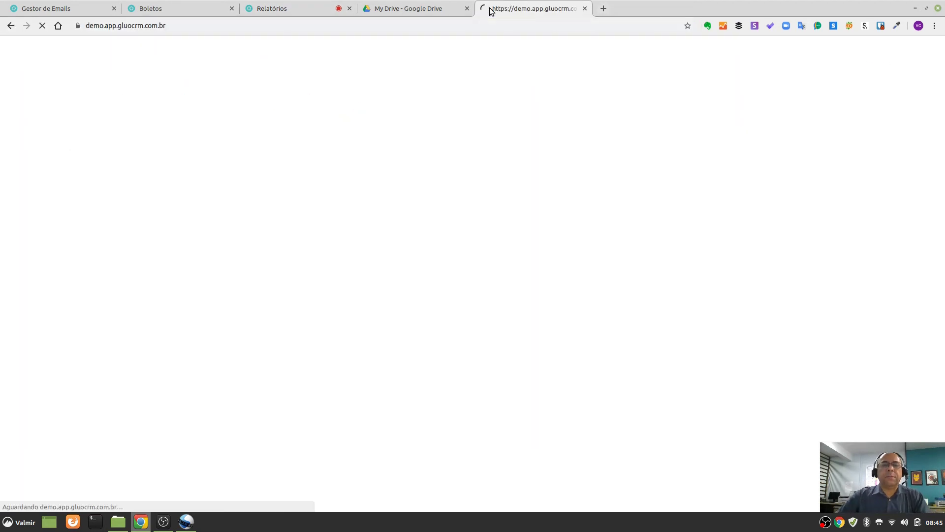
pyautogui.moveTo(512, 10); pyautogui.dragTo(392, 16)
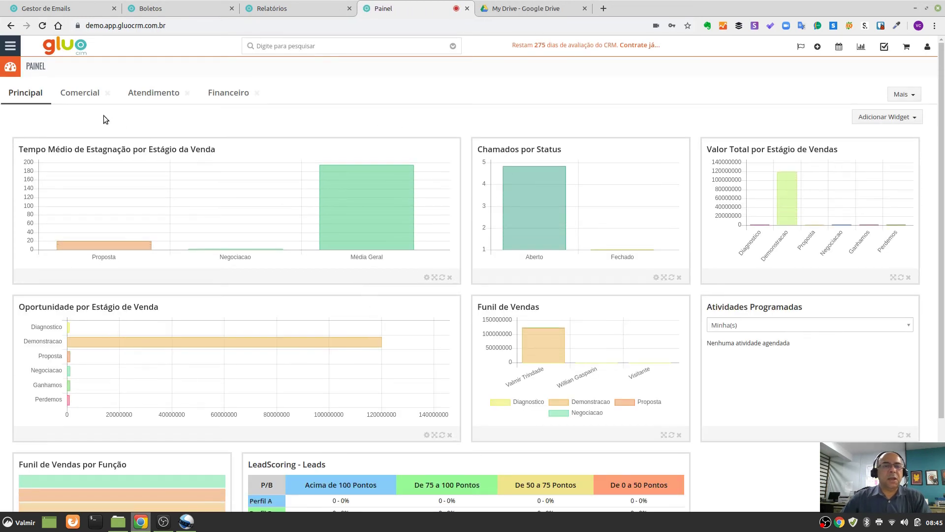
# - Look through the widgets on the Comercial, Atendimento and Financeiro dashboards
pyautogui.click(76, 97)
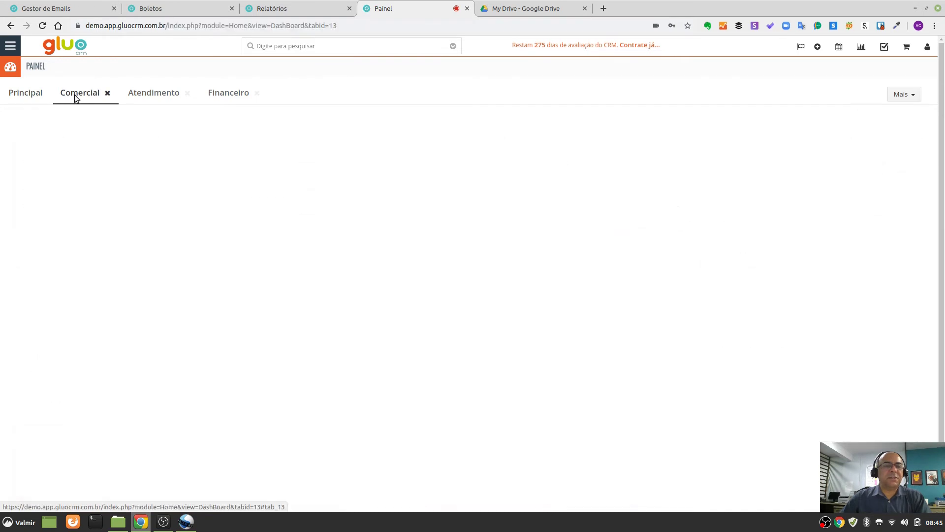
pyautogui.click(157, 95)
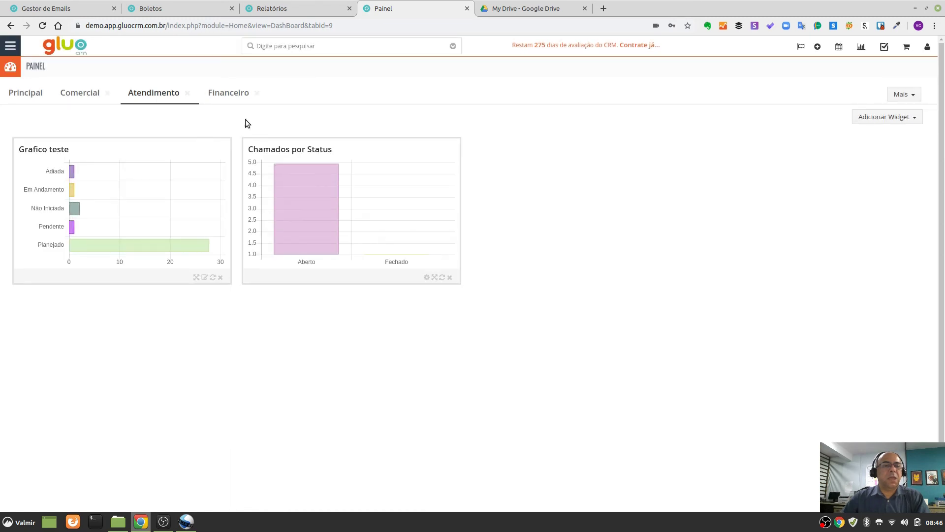
pyautogui.click(233, 97)
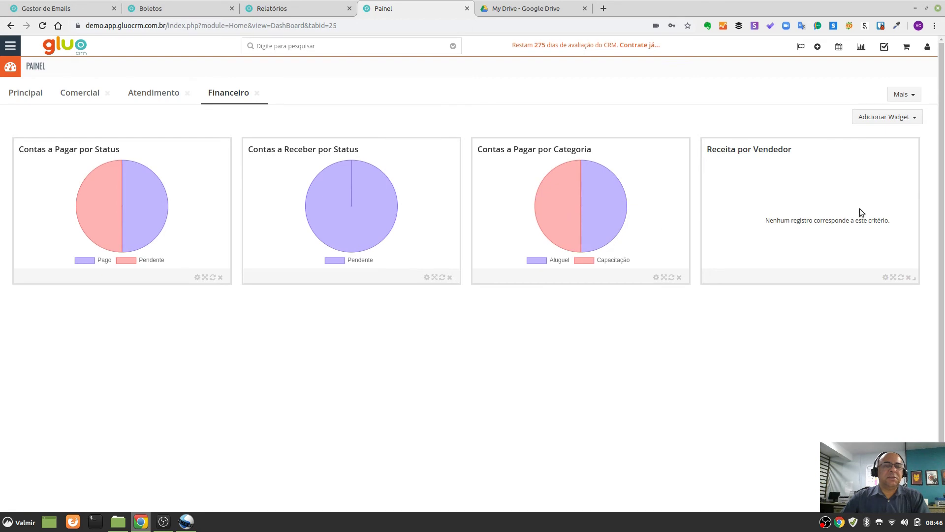
pyautogui.click(916, 96)
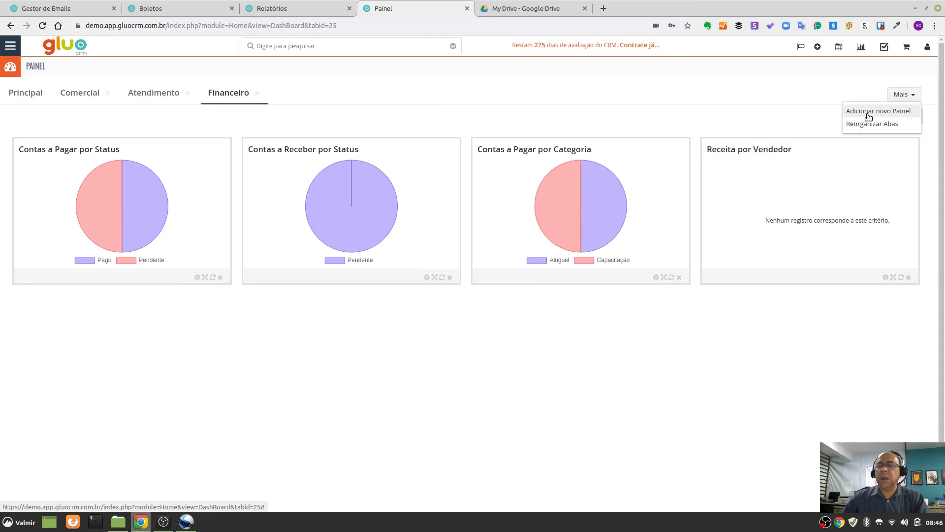
pyautogui.click(868, 117)
pyautogui.click(473, 91)
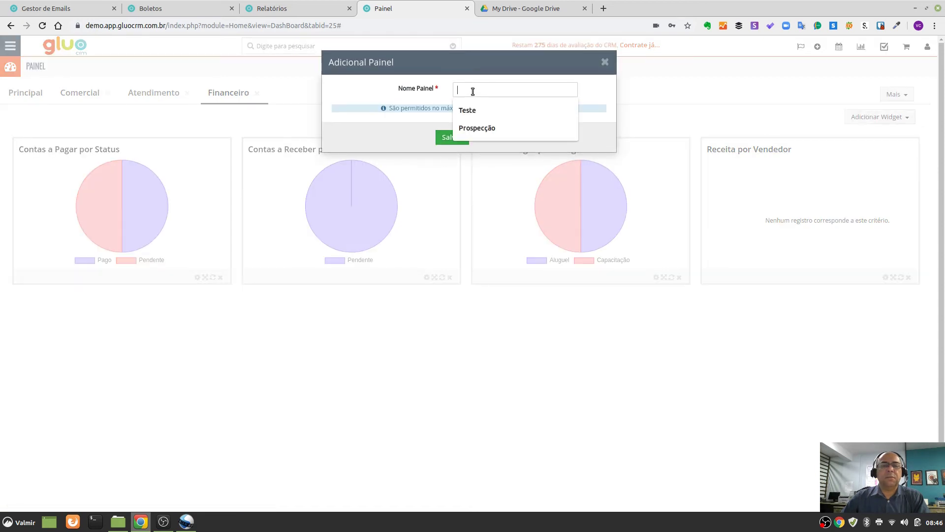
pyautogui.click(595, 81)
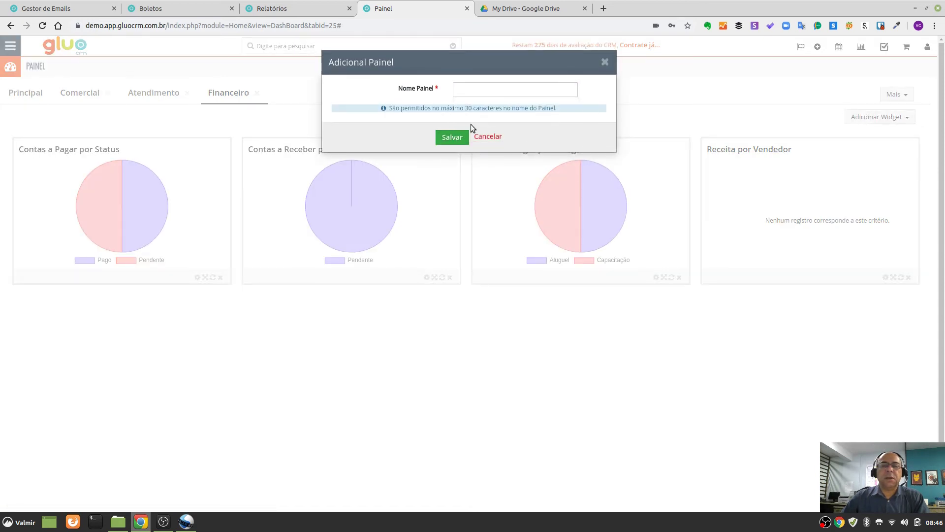
pyautogui.click(493, 139)
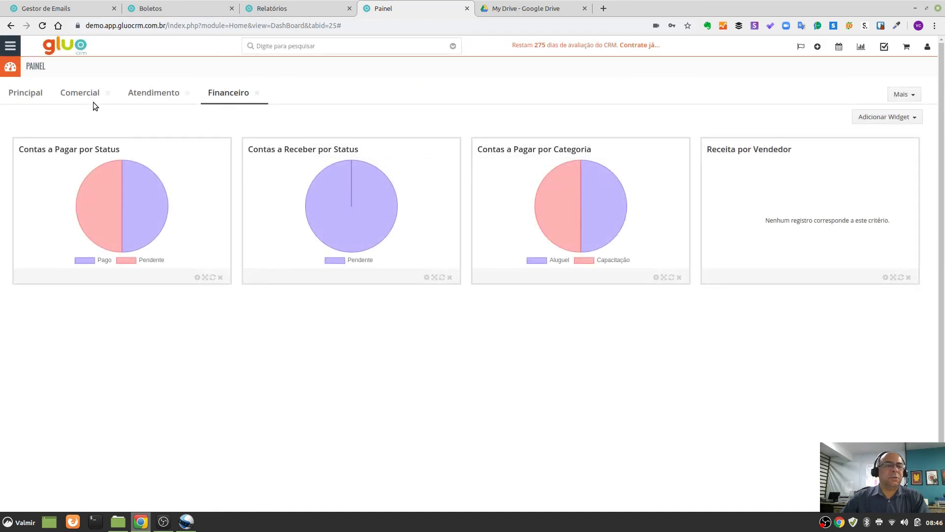
# - Pin the Leads Curitiba por Fonte chart to the Comercial dashboard and reload that dashboard
pyautogui.click(81, 95)
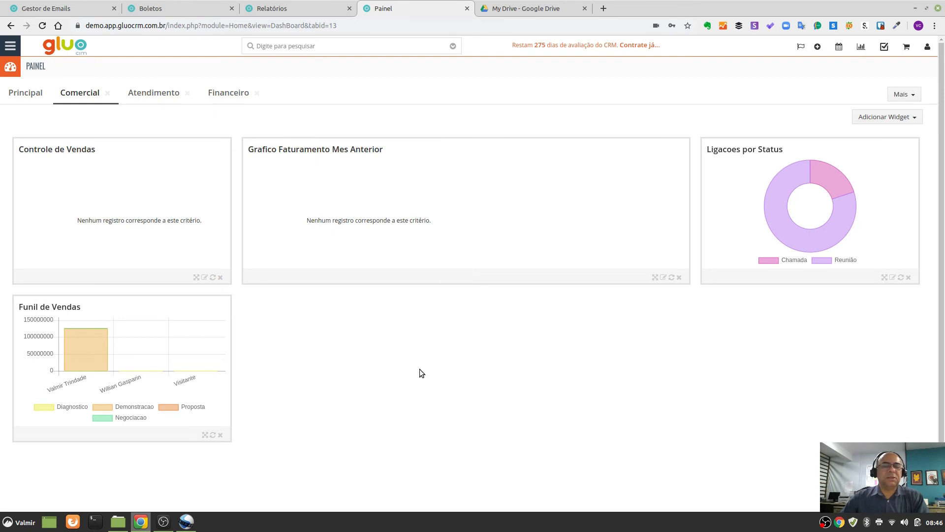
pyautogui.click(302, 9)
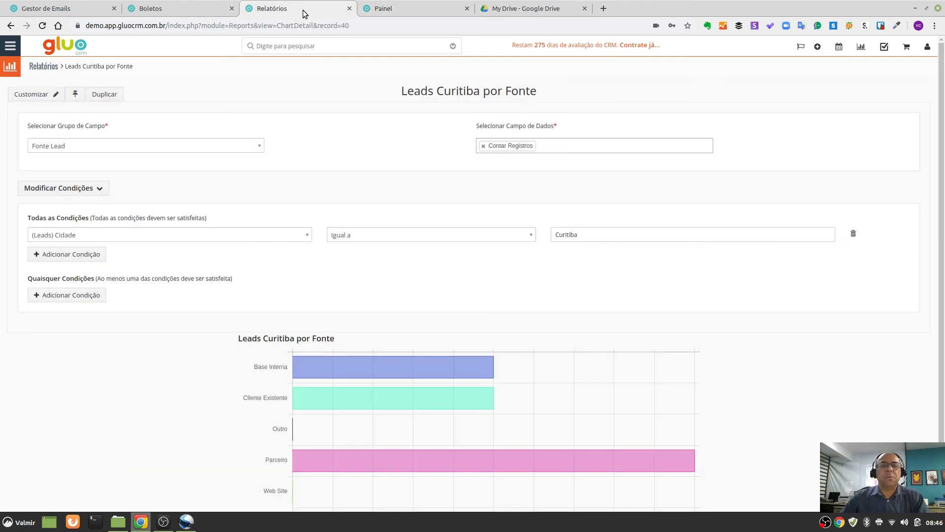
pyautogui.click(75, 99)
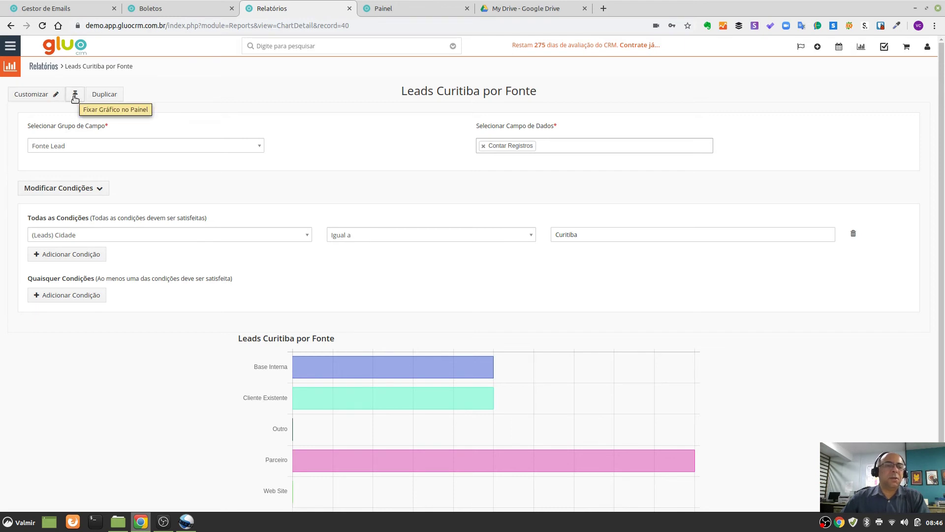
pyautogui.click(75, 99)
pyautogui.click(76, 99)
pyautogui.click(76, 98)
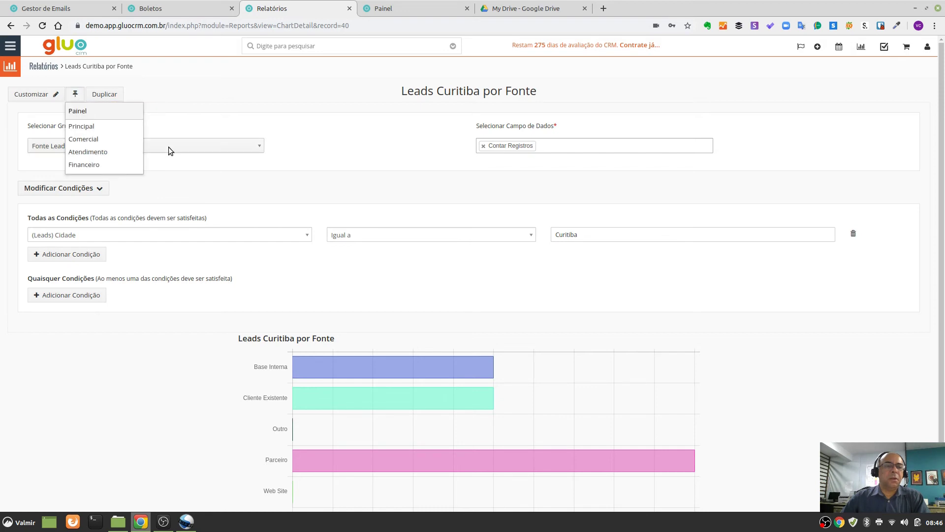
pyautogui.click(93, 139)
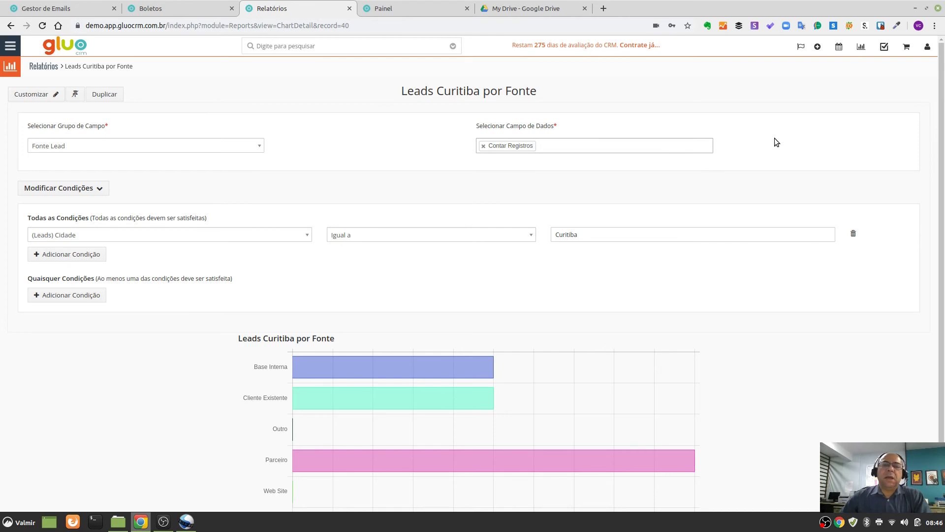
pyautogui.click(400, 11)
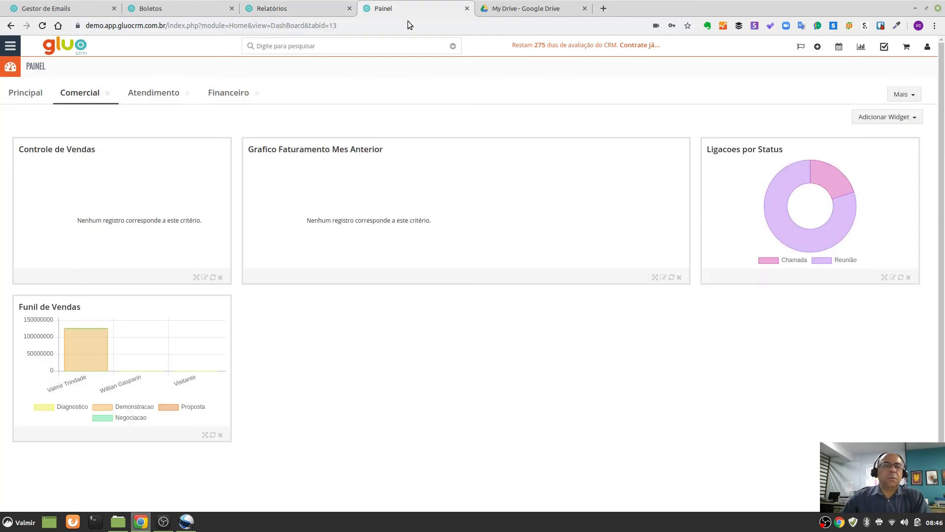
pyautogui.click(43, 26)
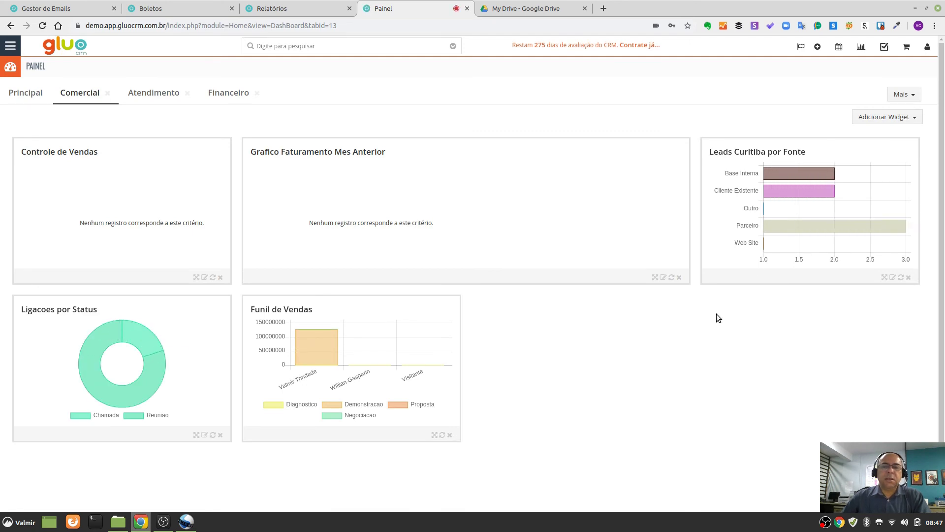
# - Move the Leads Curitiba por Fonte widget beside Controle de Vendas and widen it to two columns, refreshing its data
pyautogui.moveTo(744, 155); pyautogui.dragTo(327, 172)
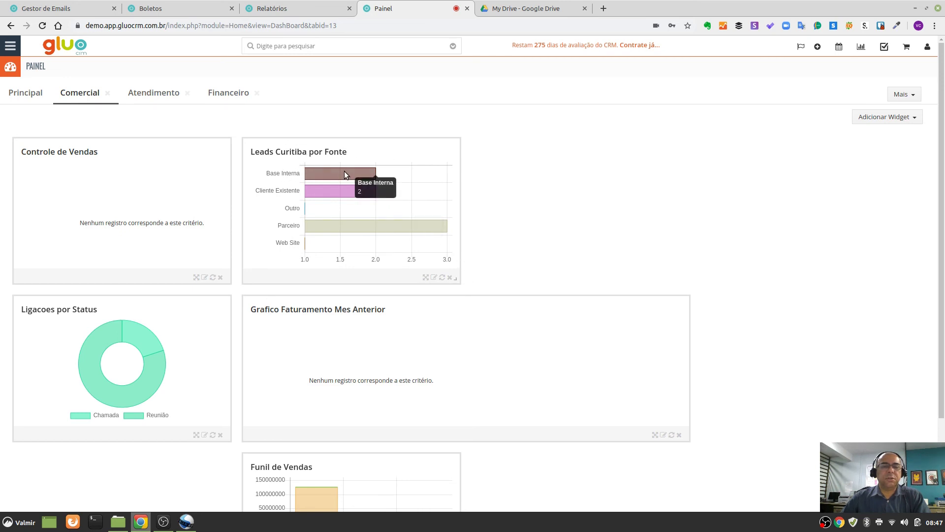
pyautogui.moveTo(450, 277); pyautogui.dragTo(744, 259)
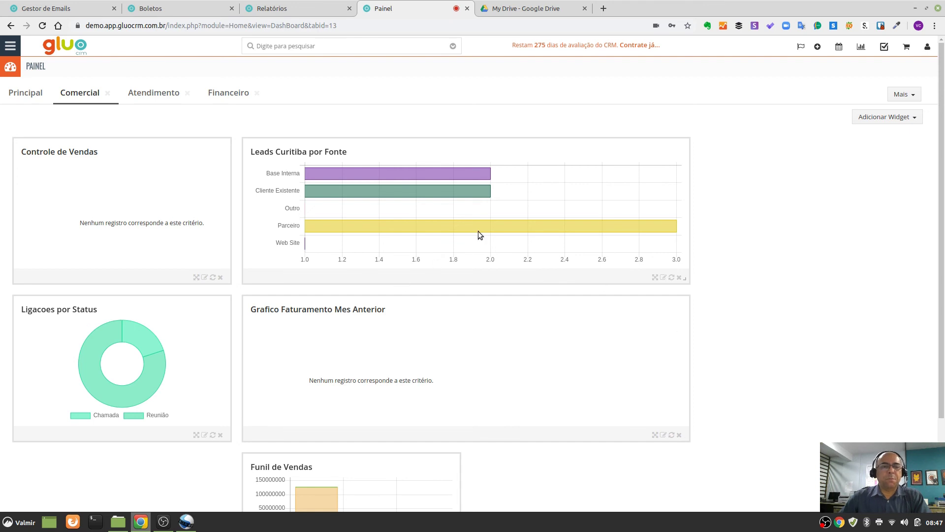
pyautogui.click(672, 278)
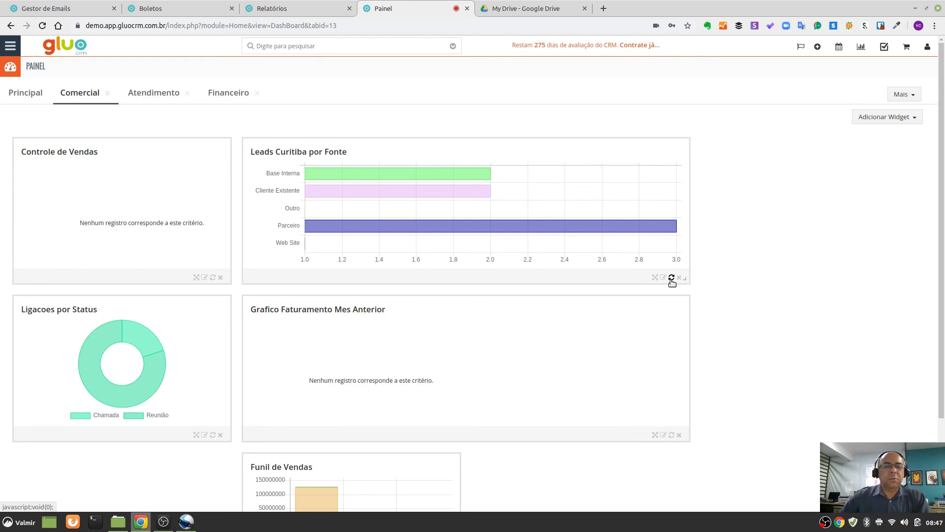
# - Return from the dashboard to the chart's browser tab and go back to the Relatórios list
pyautogui.click(286, 10)
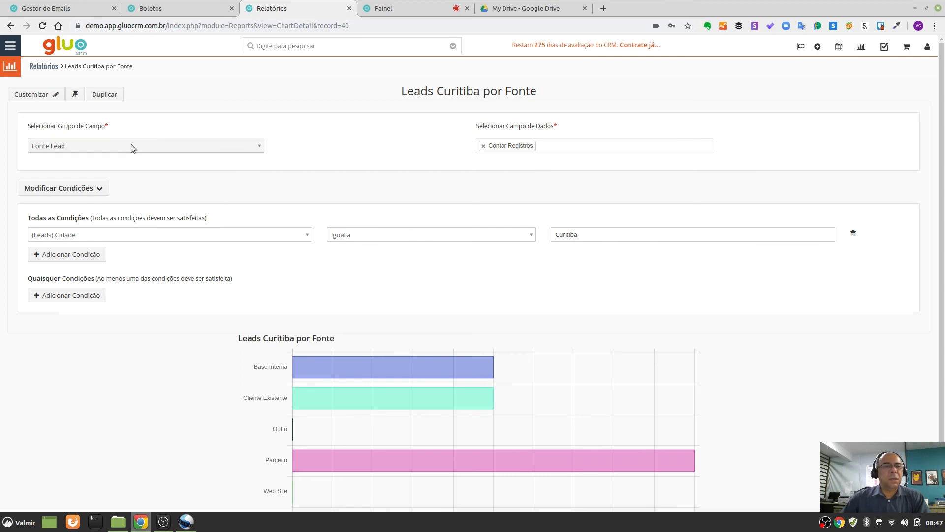
pyautogui.click(46, 69)
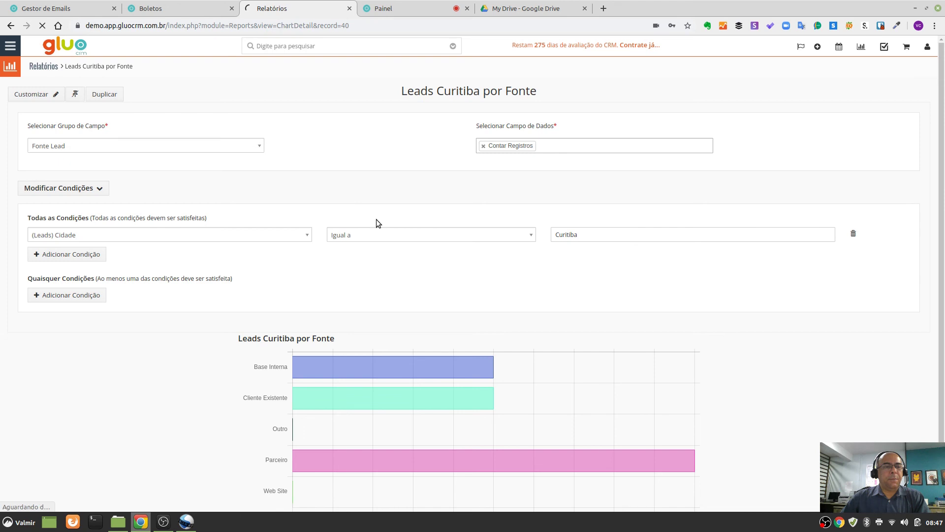